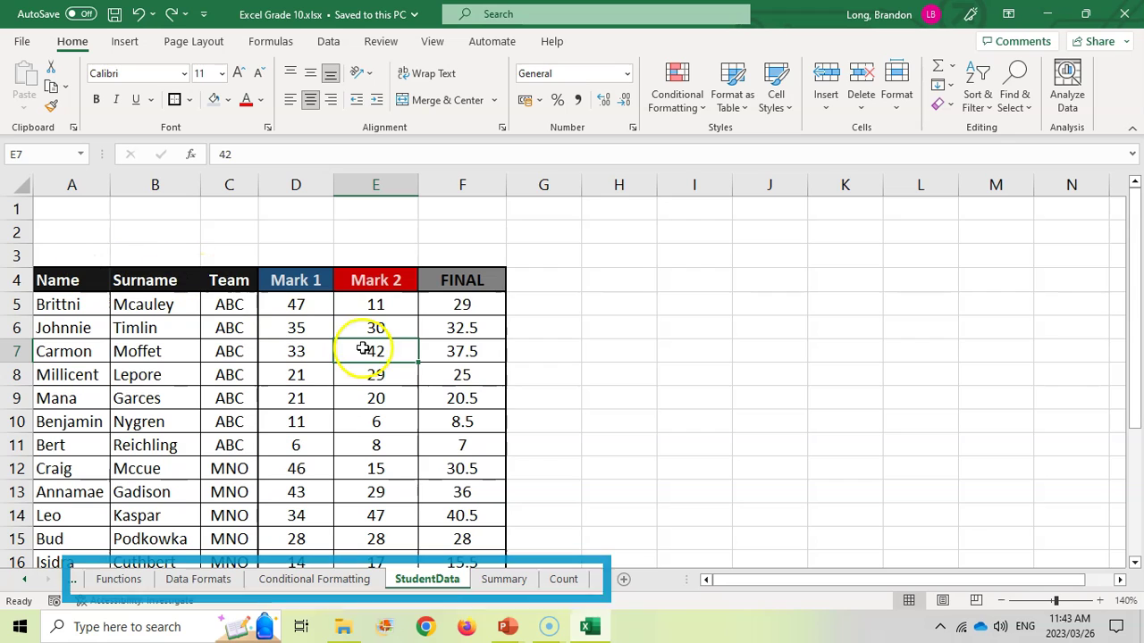
Look over the empty totals on the Summary sheet and return to the StudentData sheet.
click(517, 582)
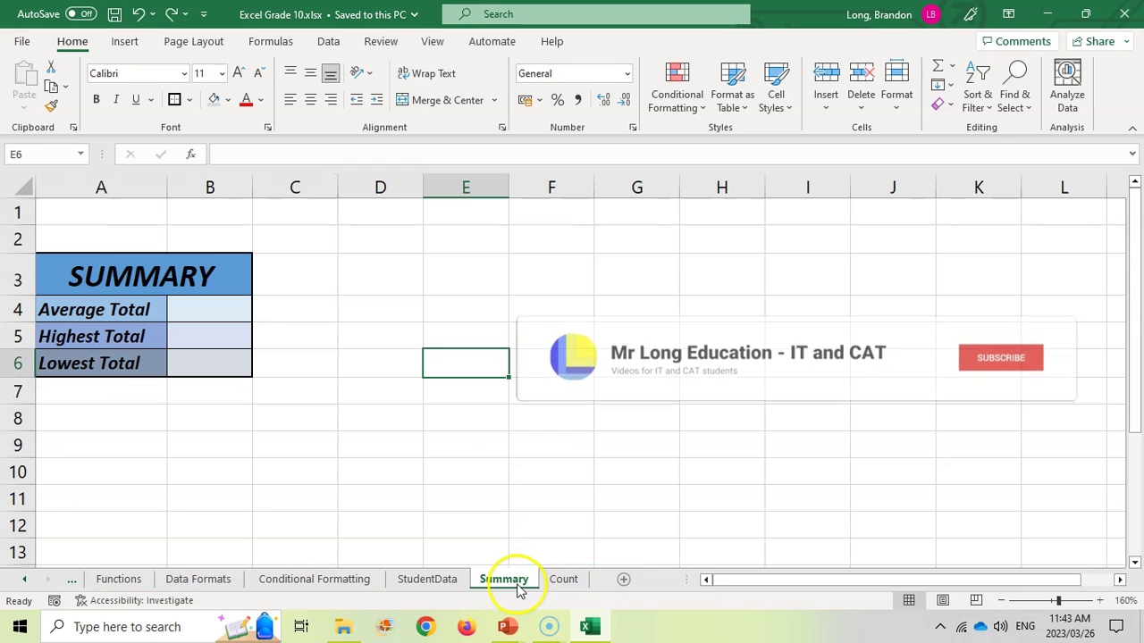
click(219, 312)
click(438, 582)
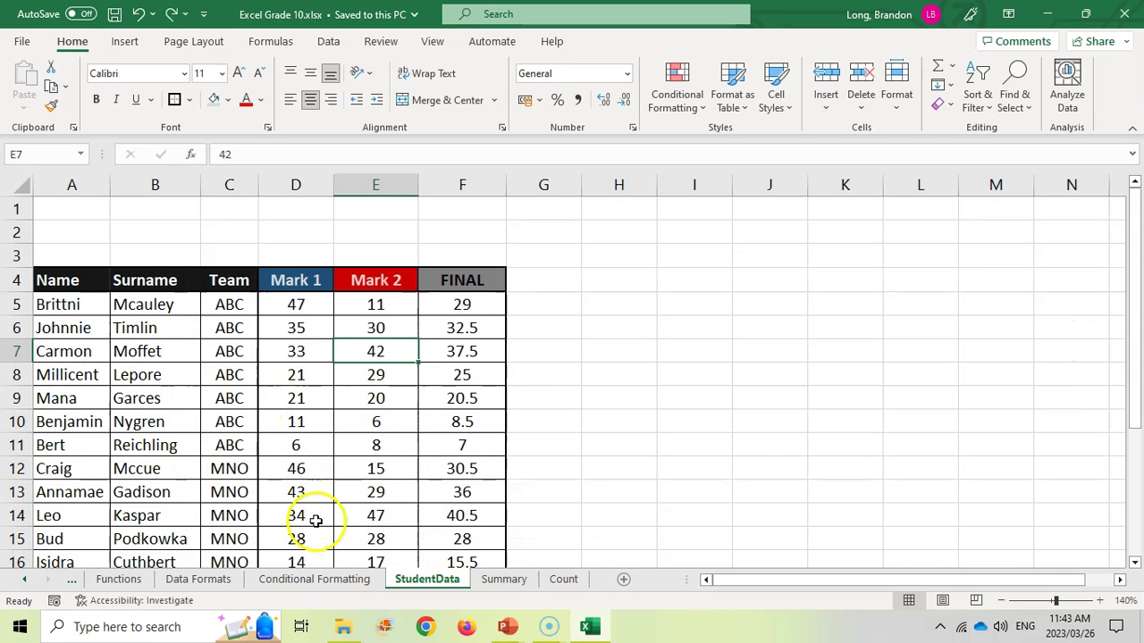
Hide the StudentData sheet and unhide it again.
right_click(424, 587)
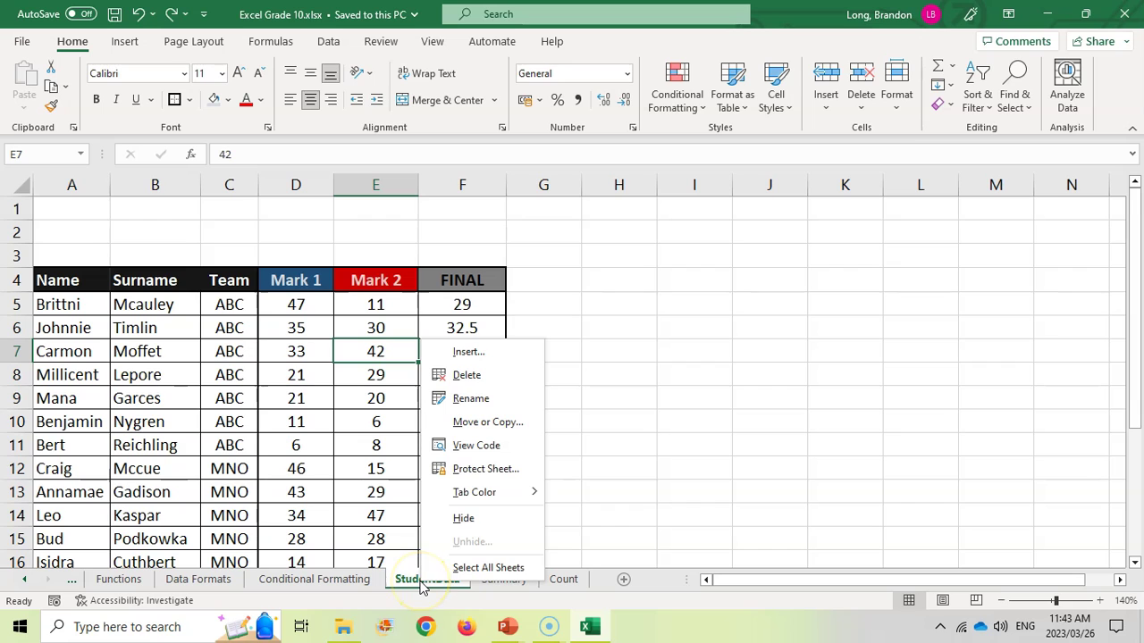
click(464, 519)
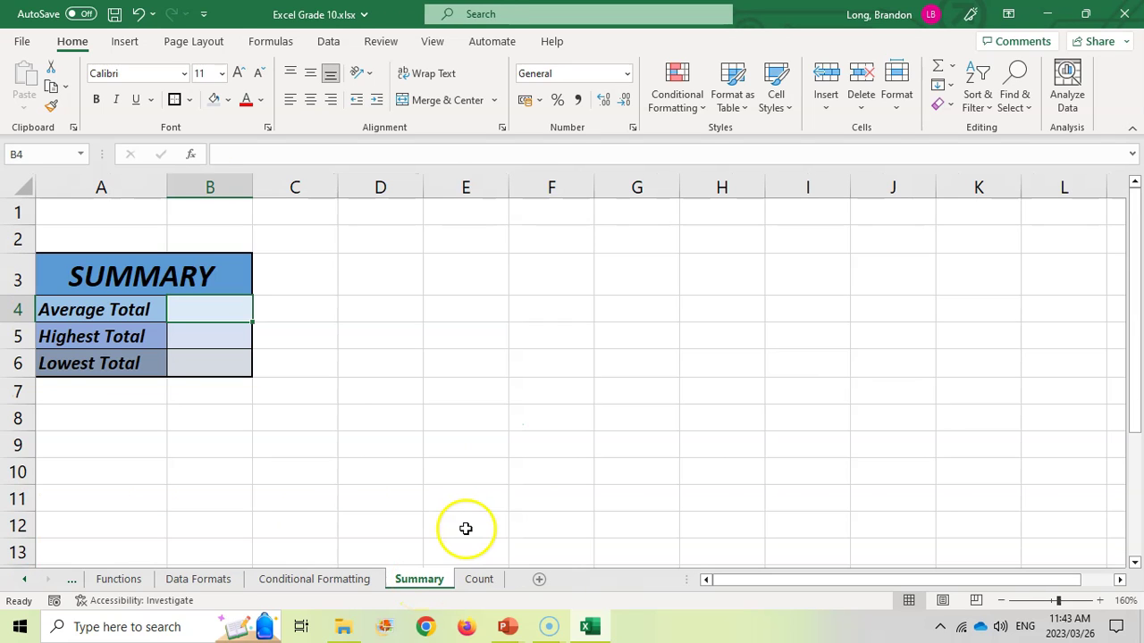
right_click(436, 587)
click(460, 540)
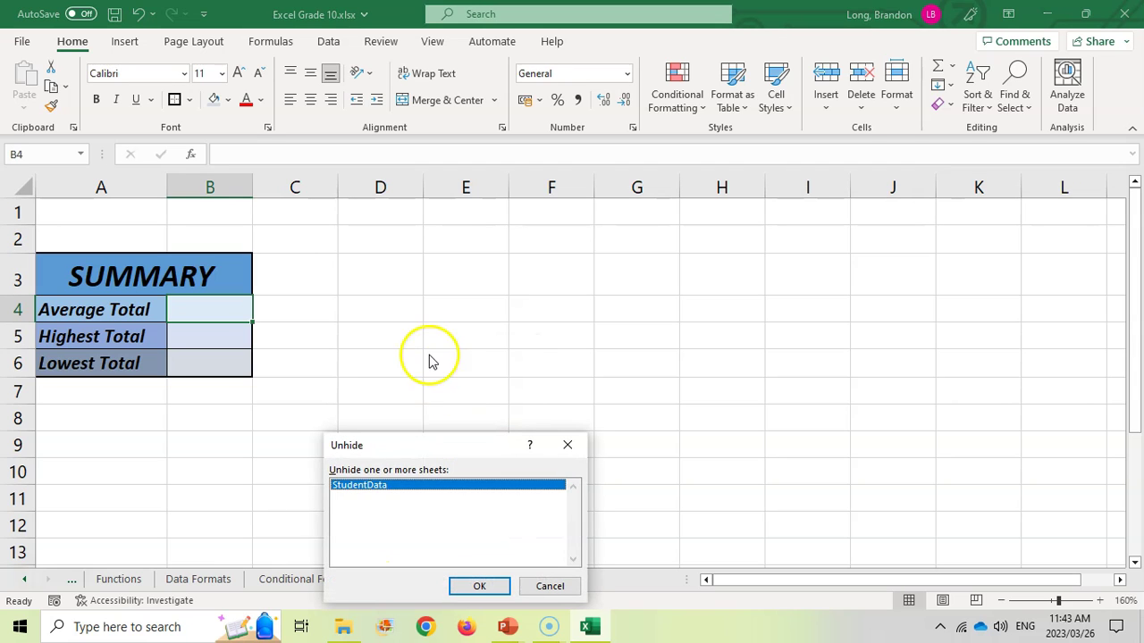
click(481, 587)
Colour the StudentData sheet tab yellow and check the colour from the Summary sheet.
right_click(424, 583)
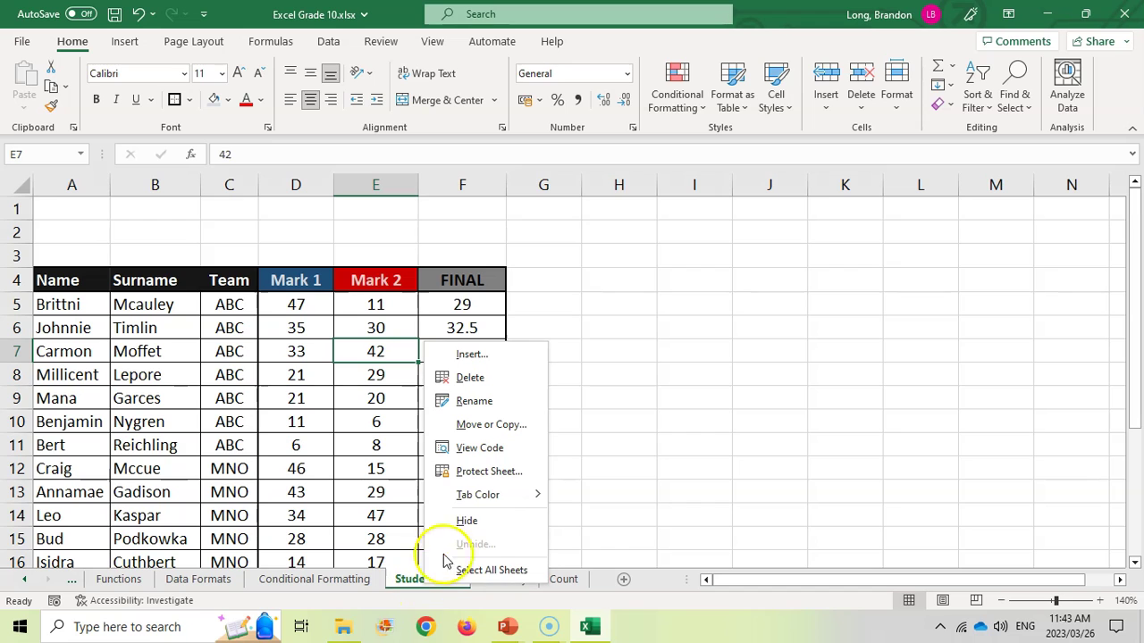
mouse_move(487, 497)
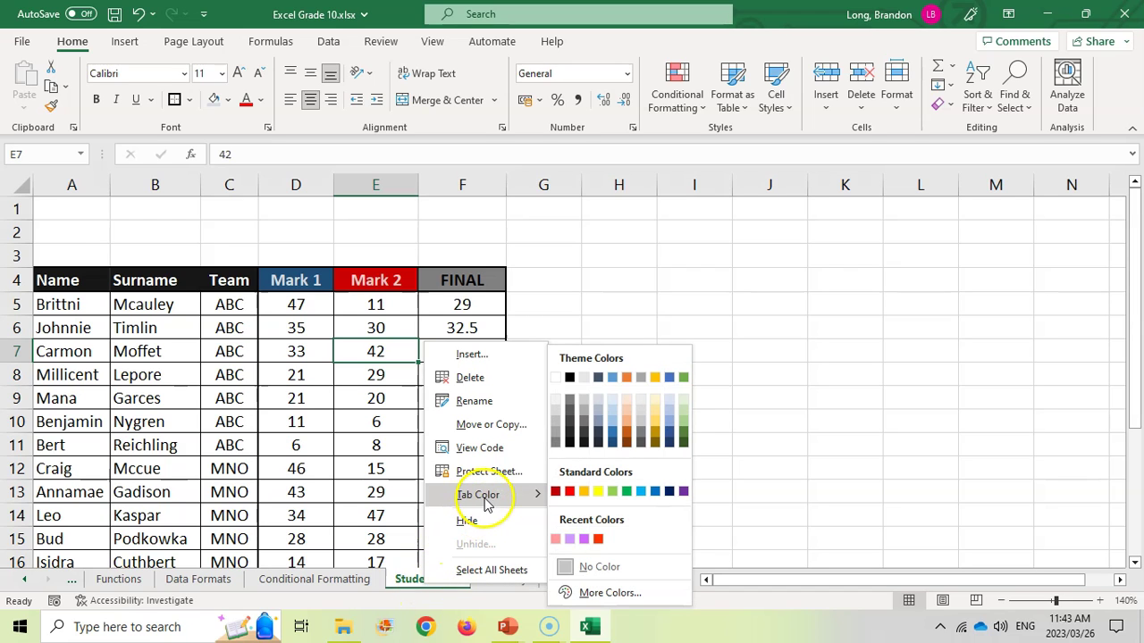
click(598, 493)
click(665, 421)
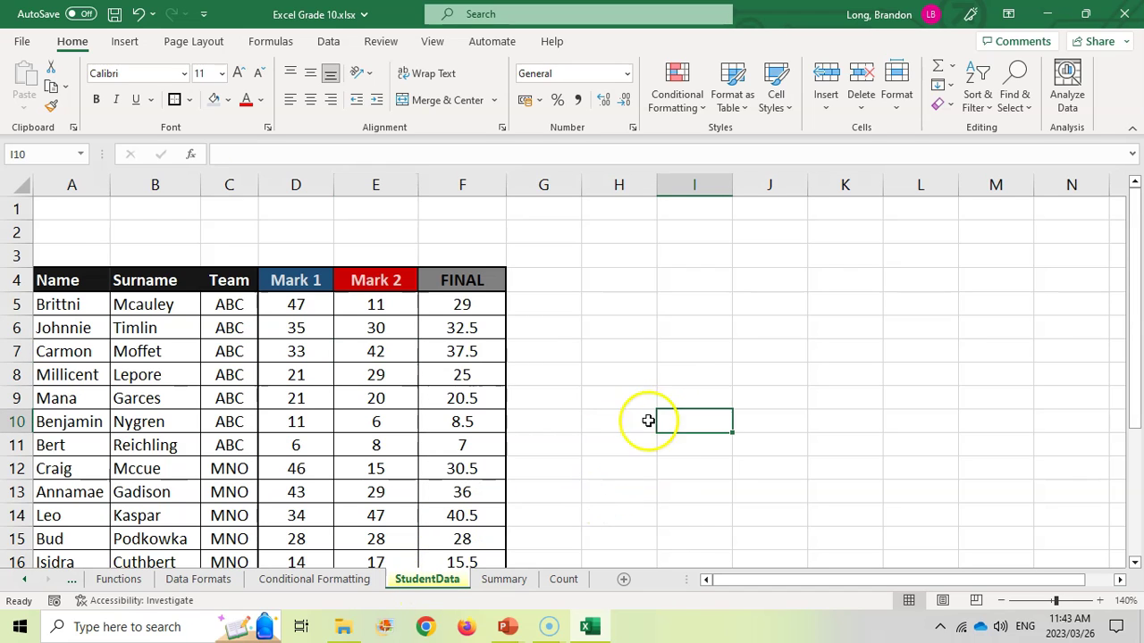
click(518, 587)
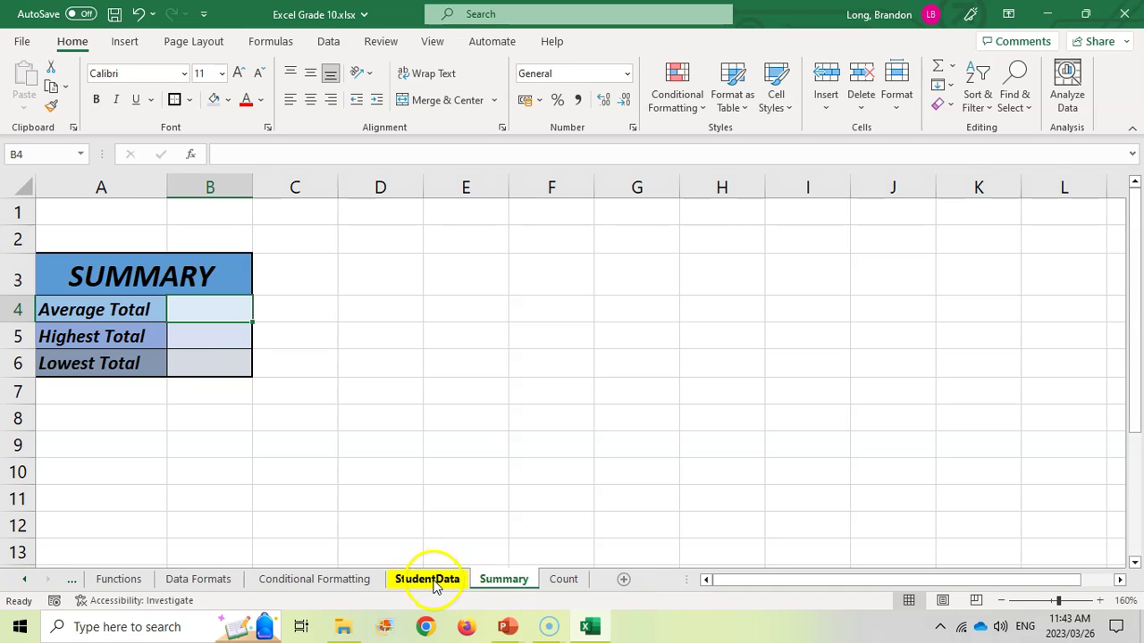
click(431, 583)
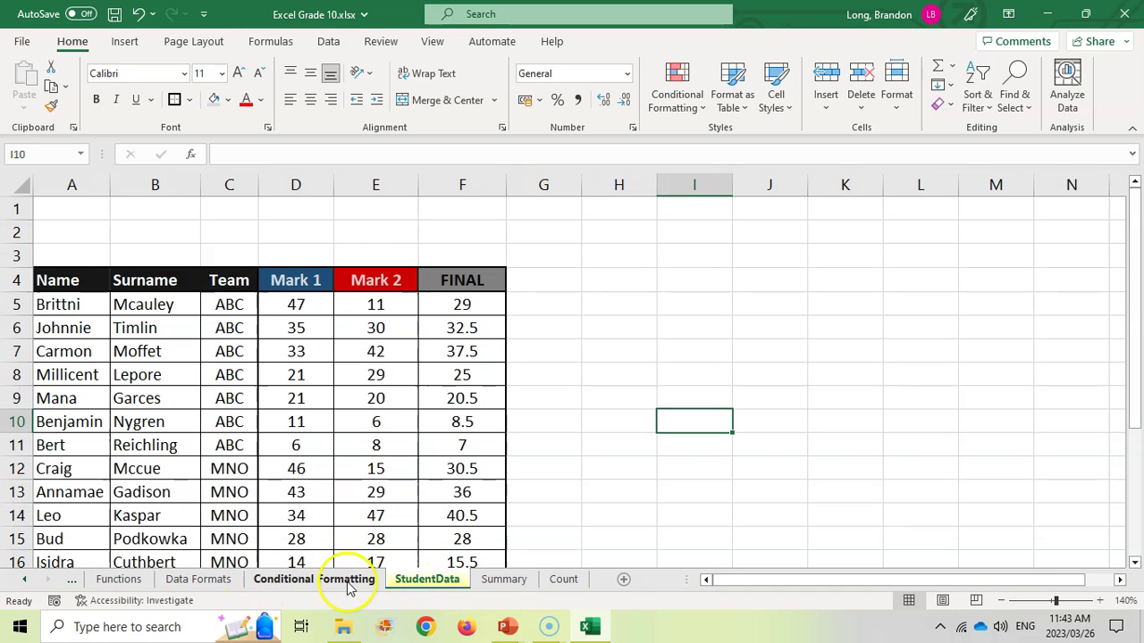
click(408, 581)
right_click(416, 586)
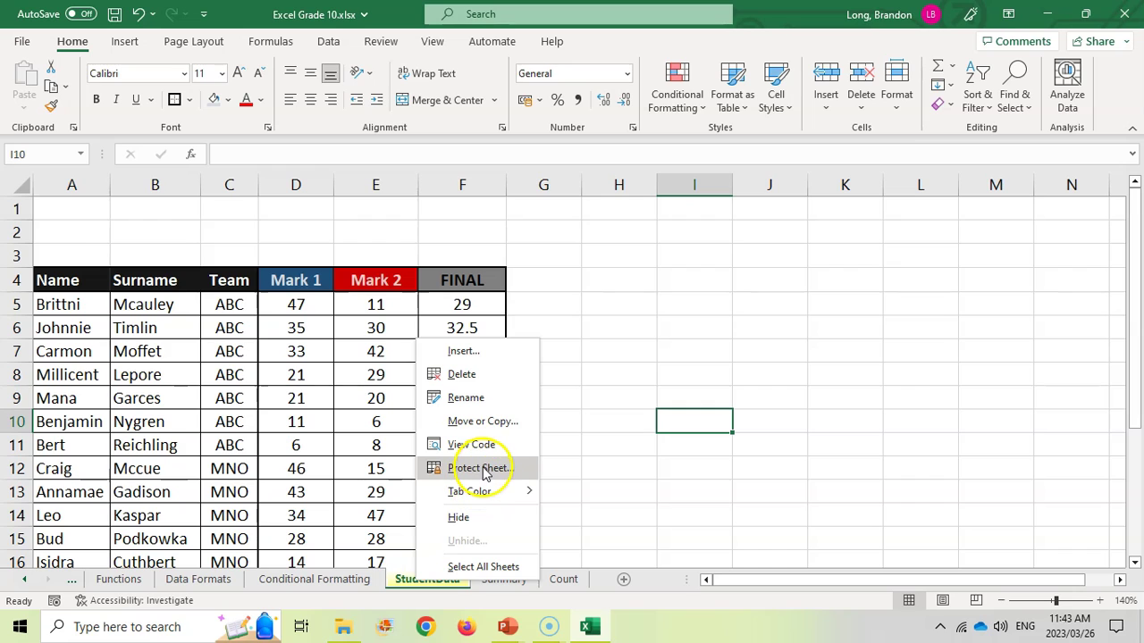
key(Escape)
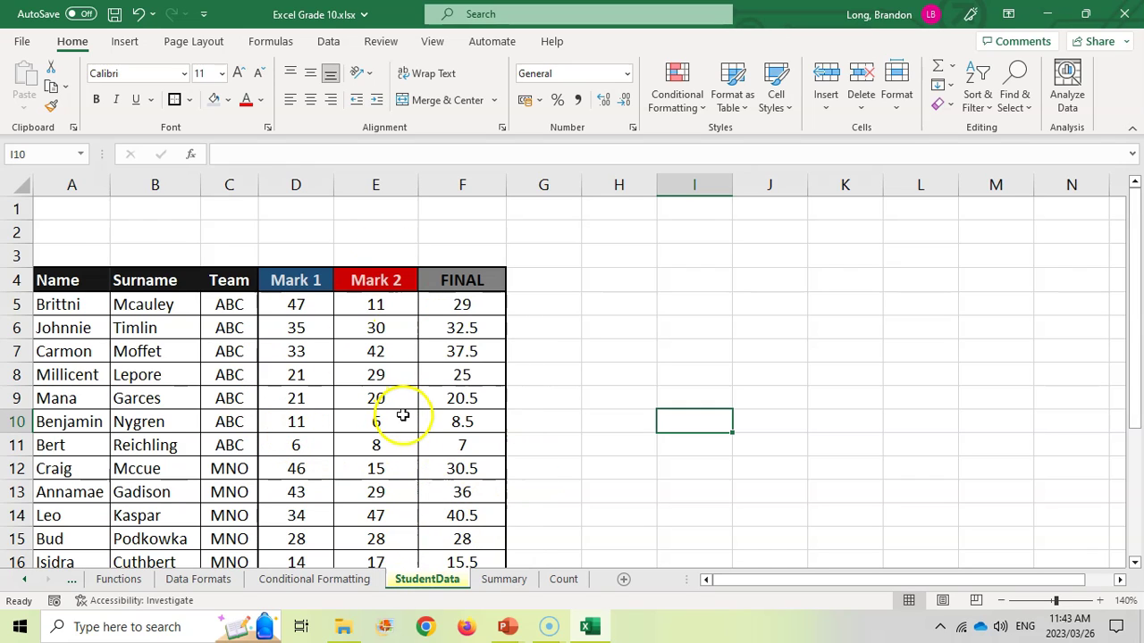
Try the sheet name "StudentData Extra" and restore it to "StudentData".
right_click(426, 582)
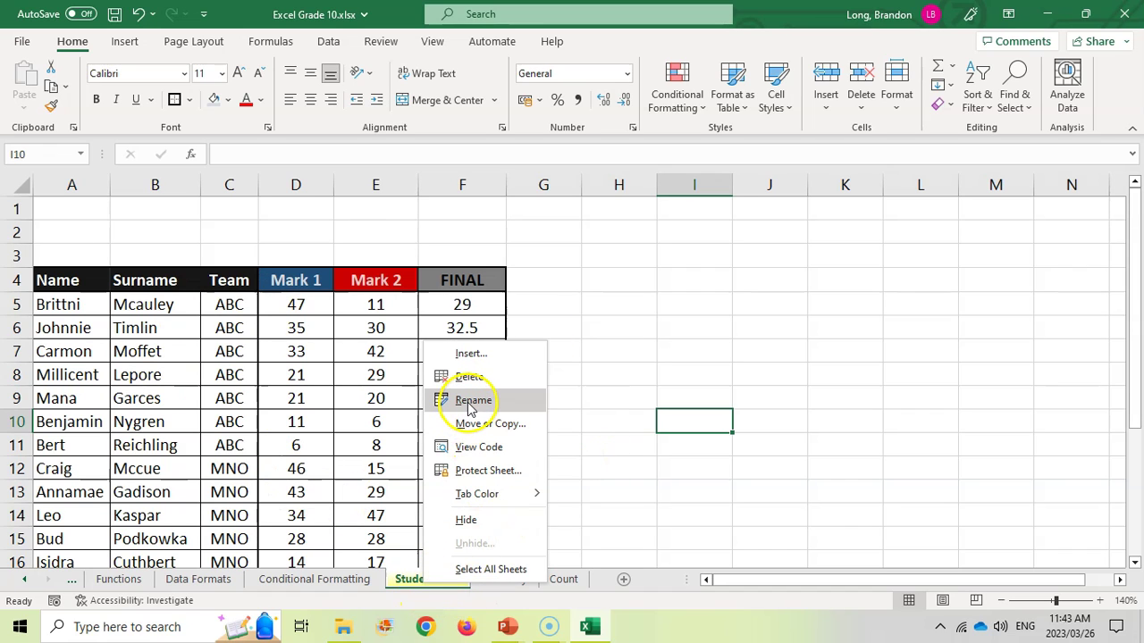
click(414, 581)
double_click(420, 581)
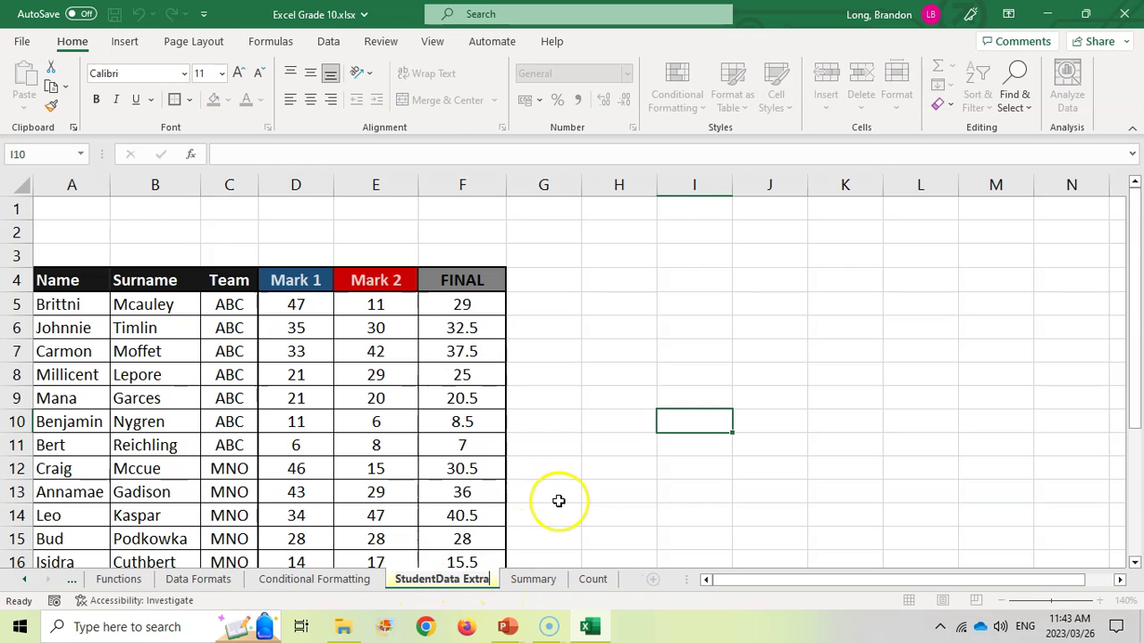
key(BackSpace)
key(BackSpace)
key(BackSpace)
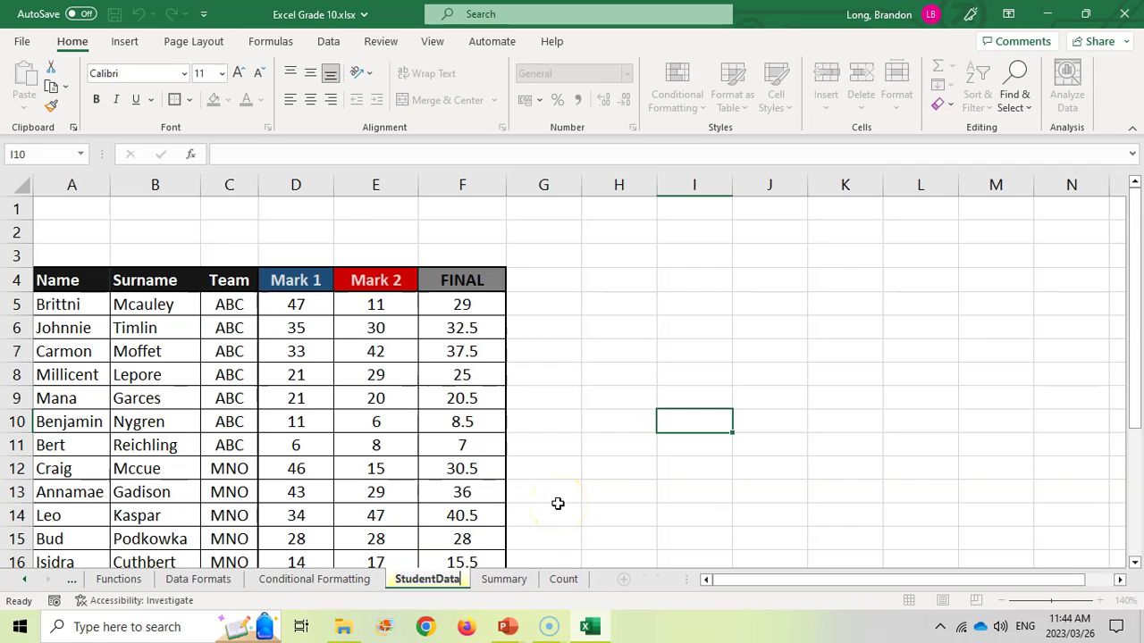
click(557, 504)
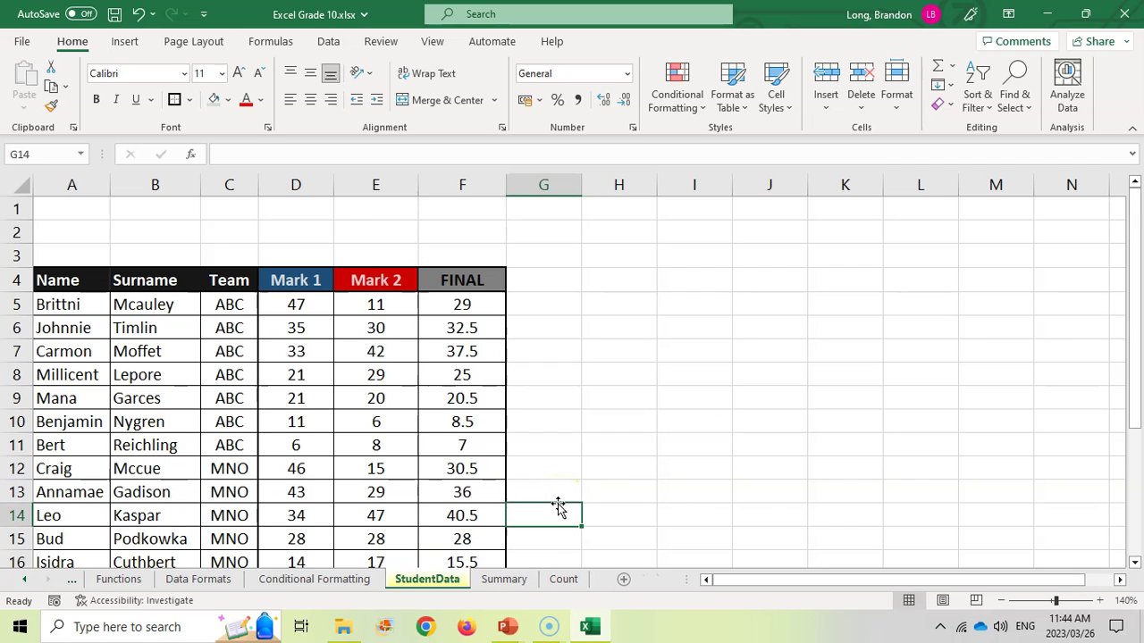
Start Move or Copy for the StudentData sheet, choosing the position before Conditional Formatting, and preview the open Book1 workbook.
mouse_move(432, 585)
mouse_down()
mouse_move(600, 584)
mouse_move(417, 583)
mouse_up()
right_click(425, 585)
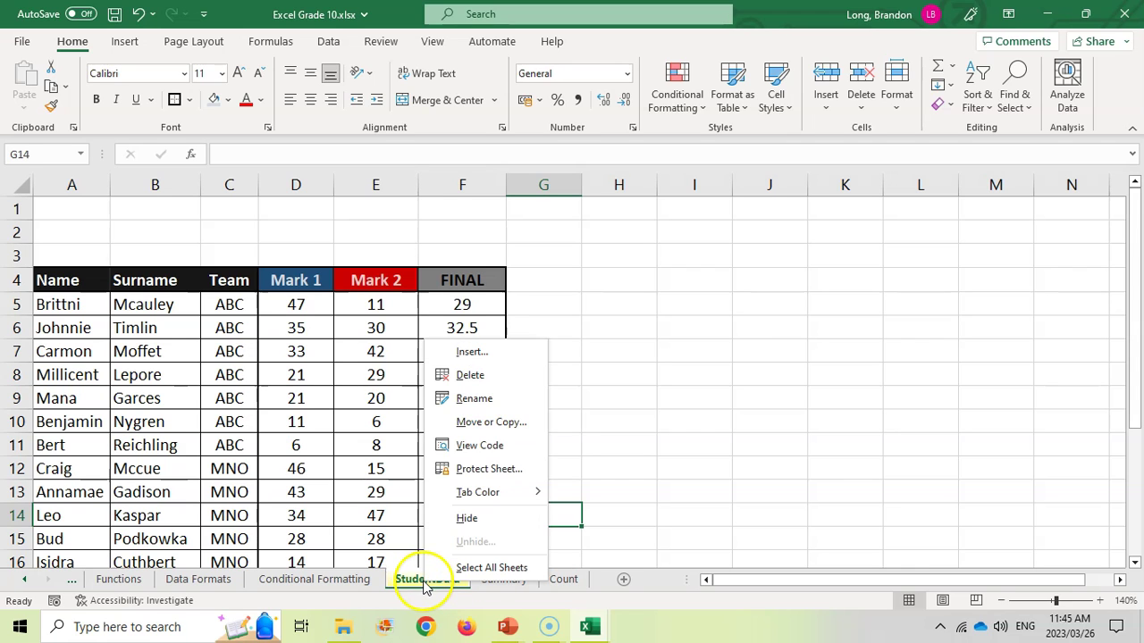
click(484, 429)
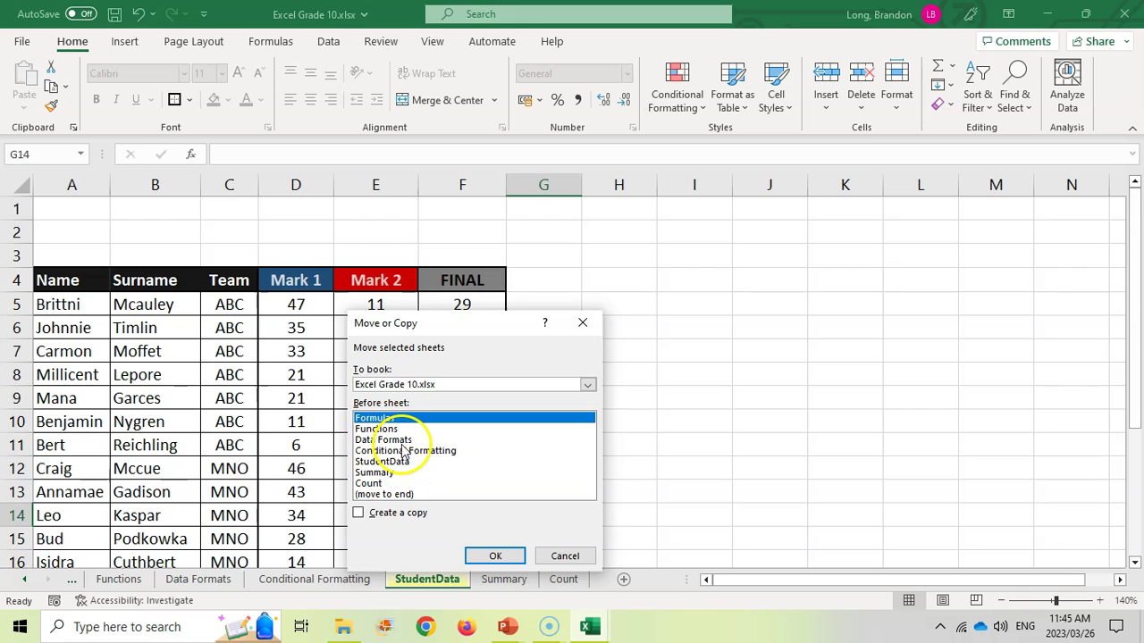
click(384, 483)
click(406, 451)
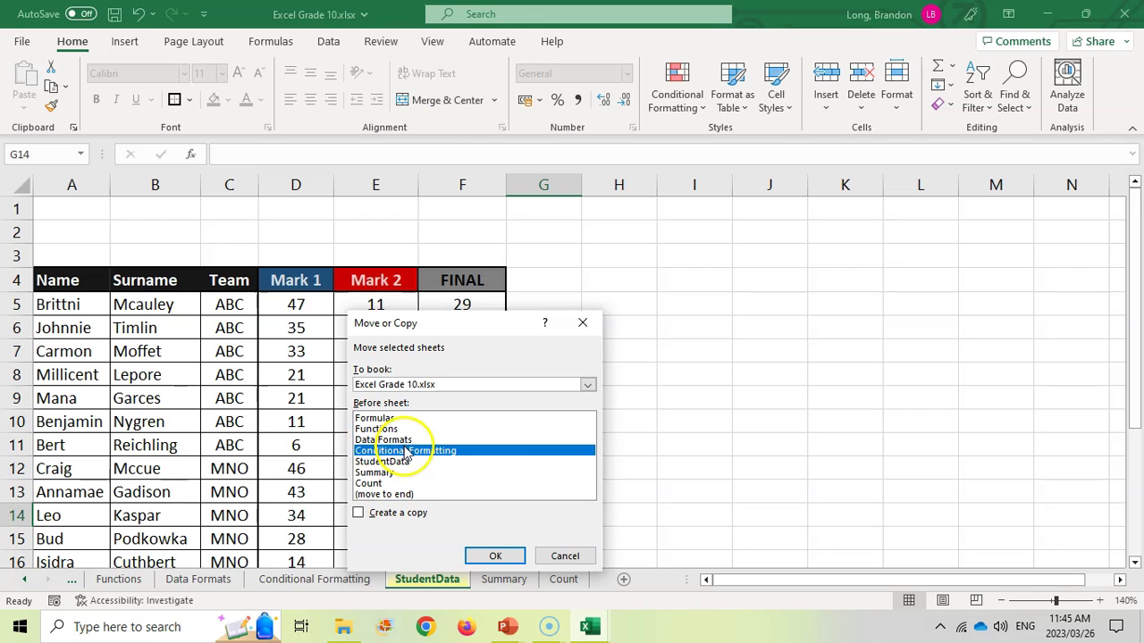
click(587, 384)
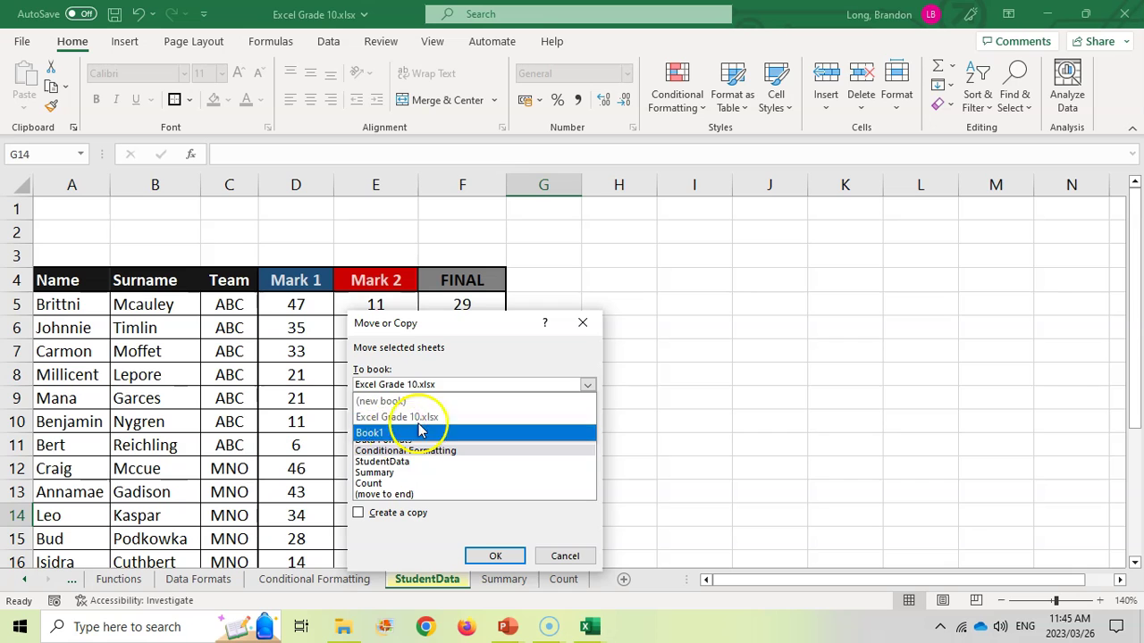
click(587, 628)
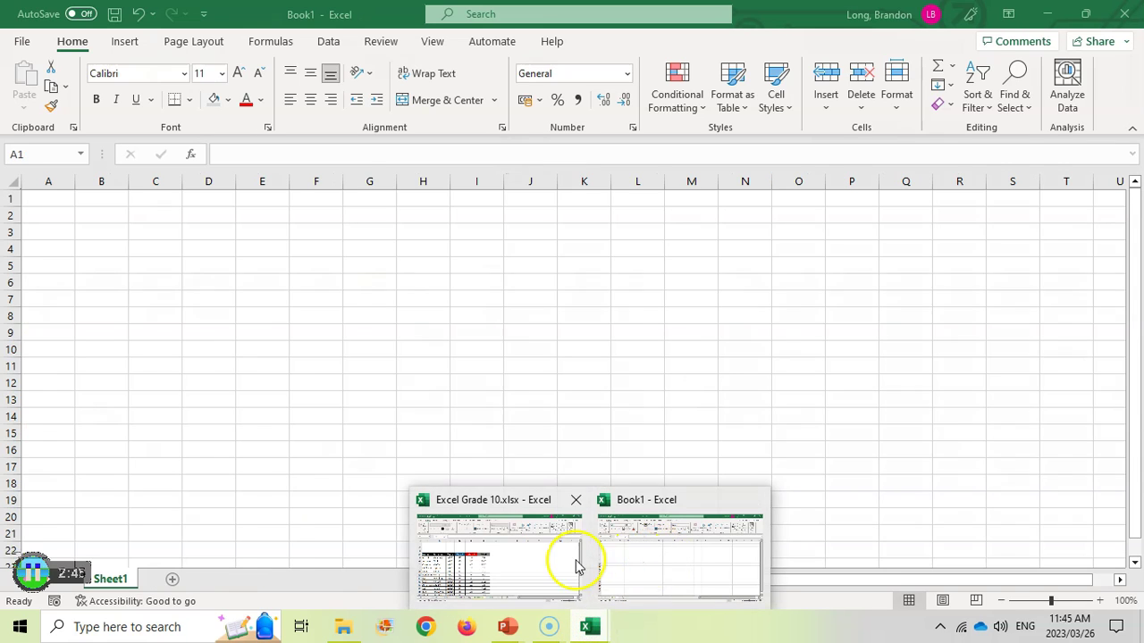
click(563, 559)
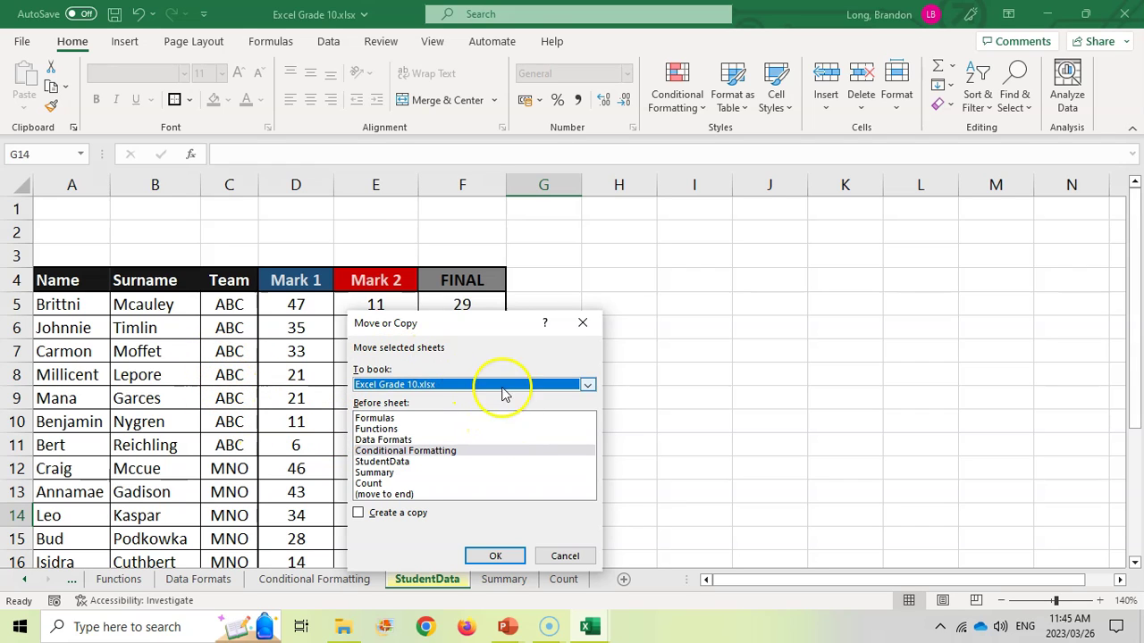
Copy the StudentData sheet into the Book1 workbook, placing it before Sheet1.
click(586, 385)
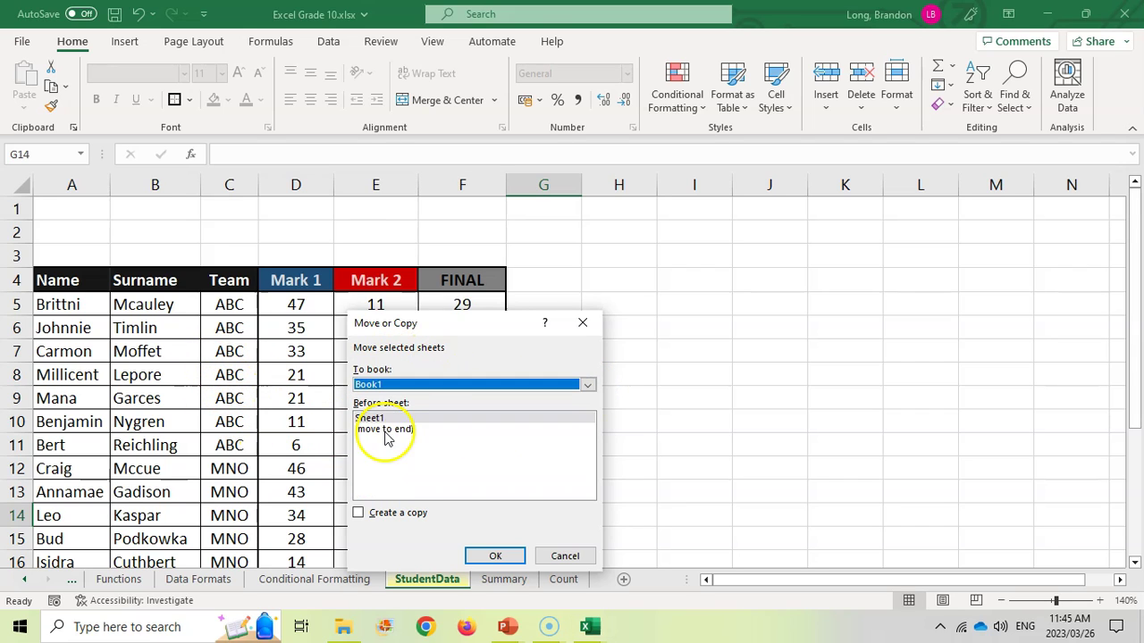
click(389, 433)
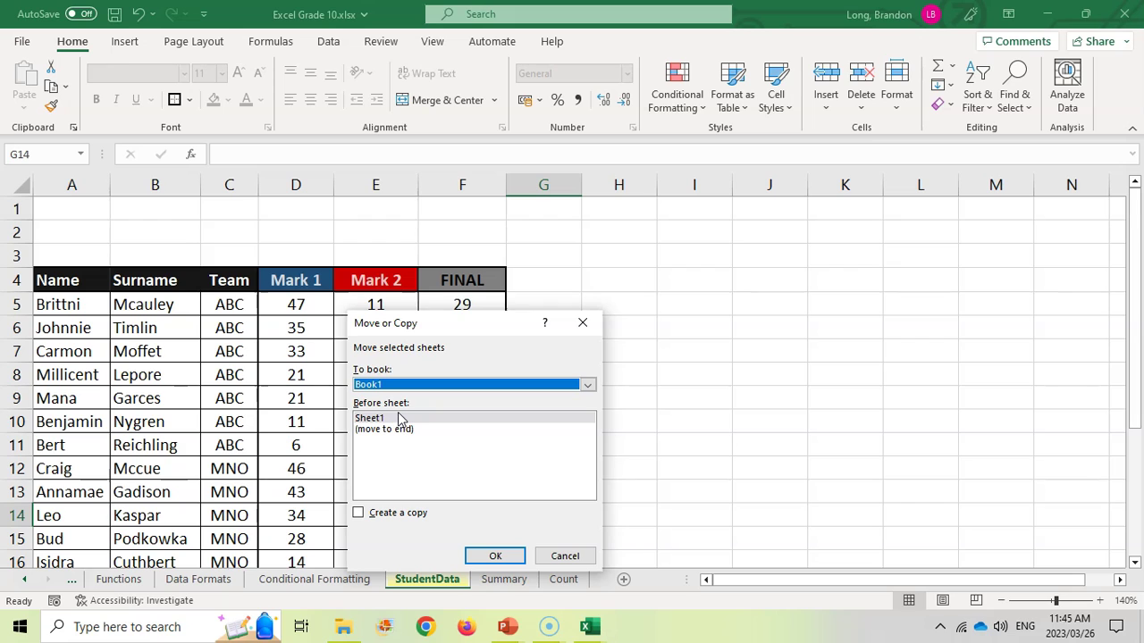
click(503, 557)
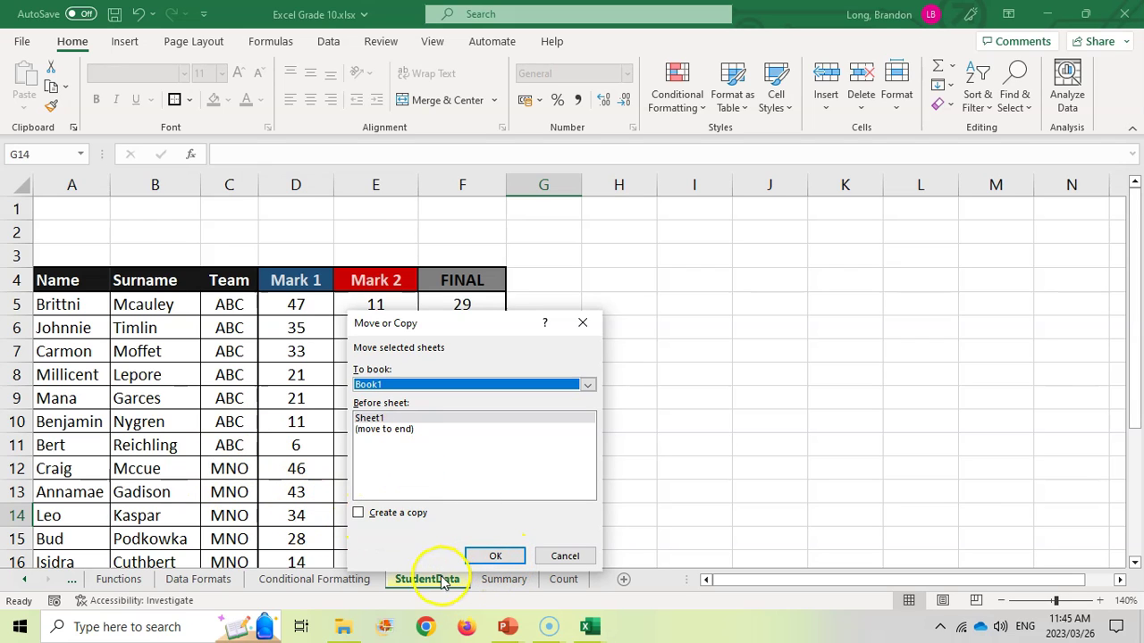
click(358, 514)
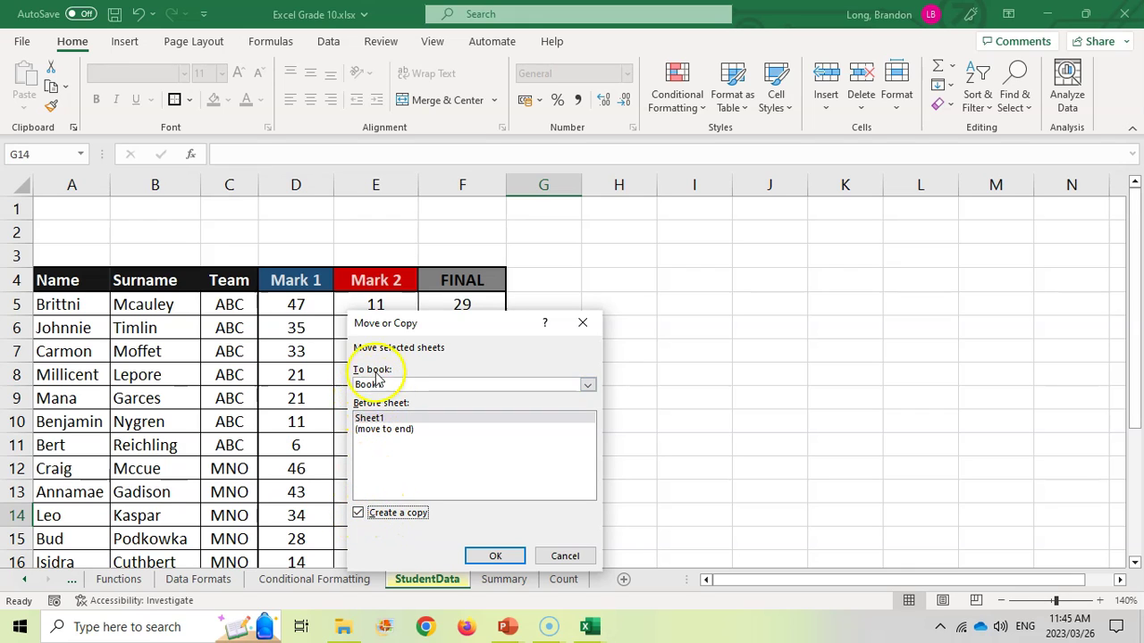
click(497, 557)
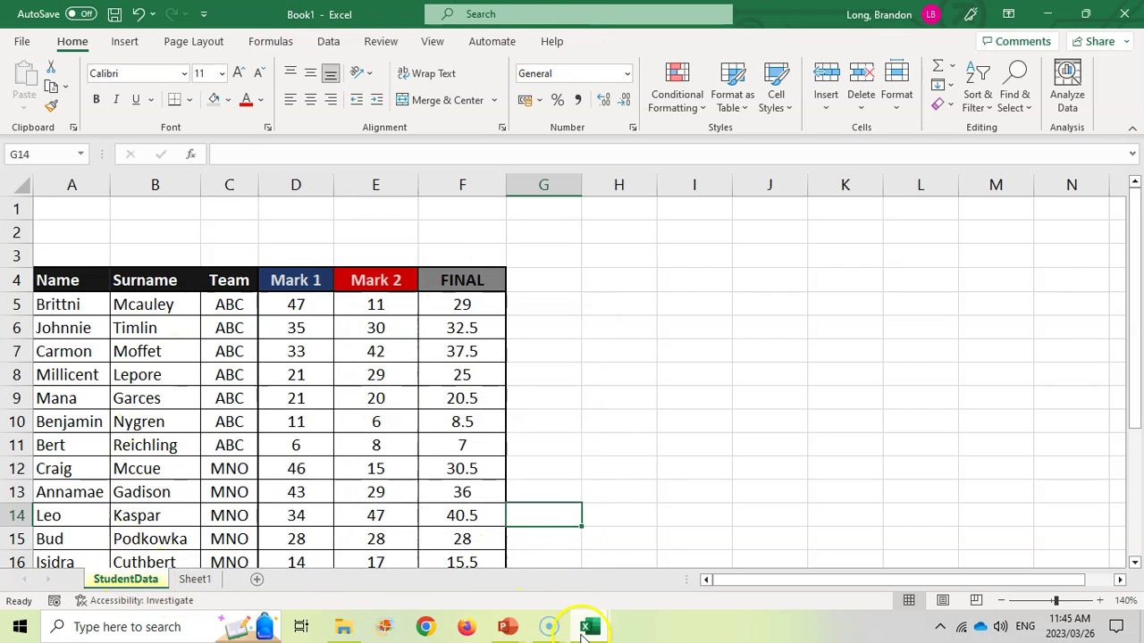
Switch back to the StudentData sheet in the Excel Grade 10.xlsx workbook.
mouse_move(590, 625)
click(525, 557)
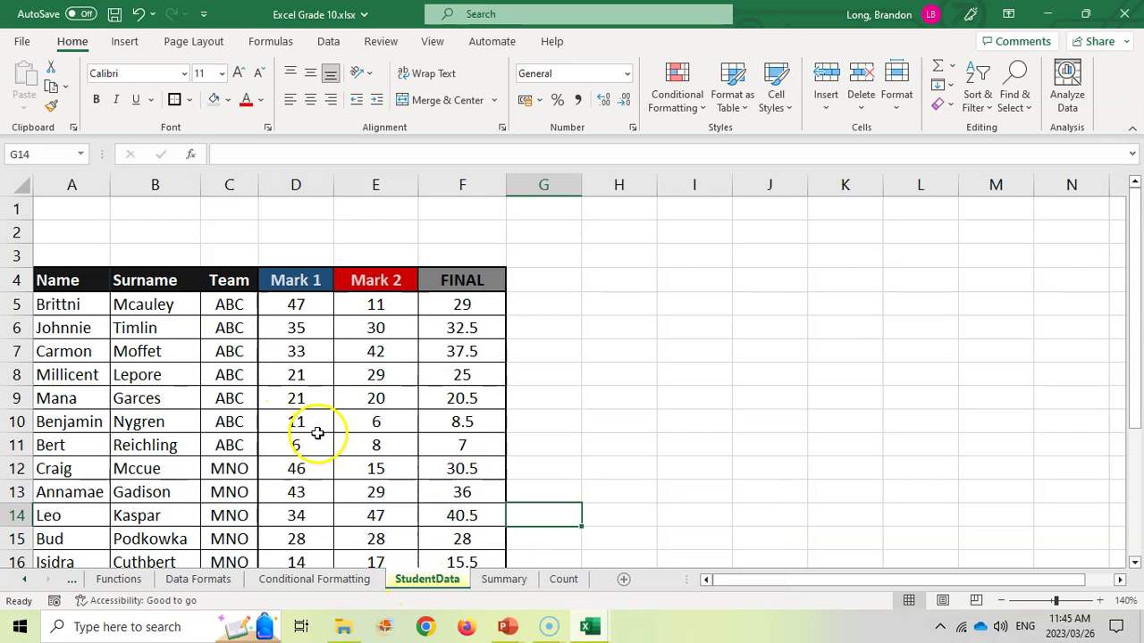
click(230, 393)
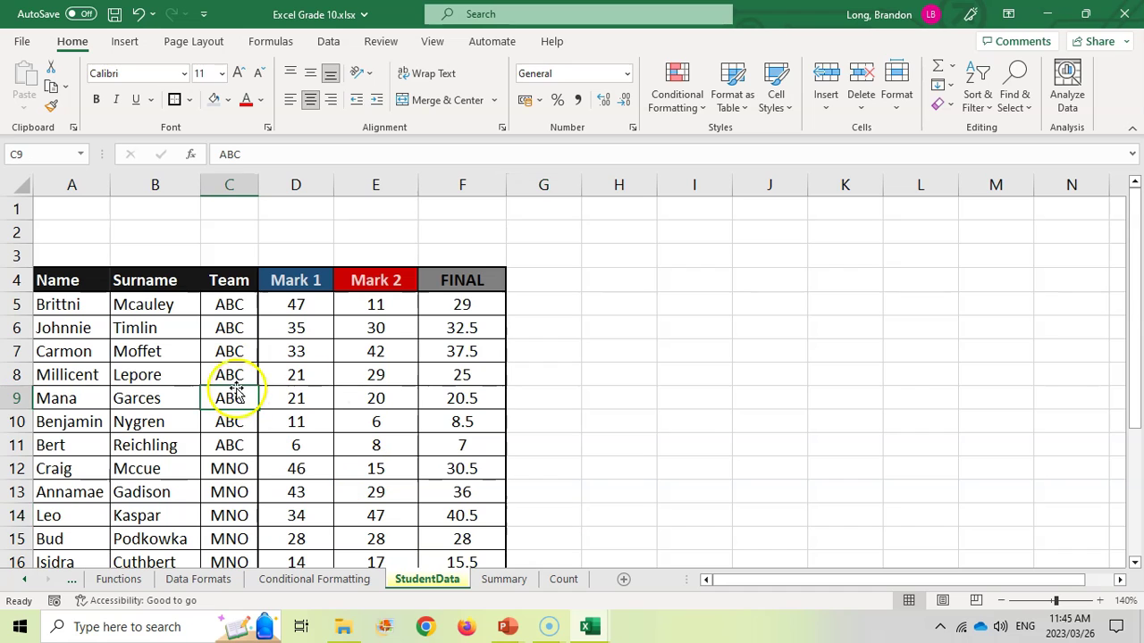
right_click(438, 586)
click(502, 422)
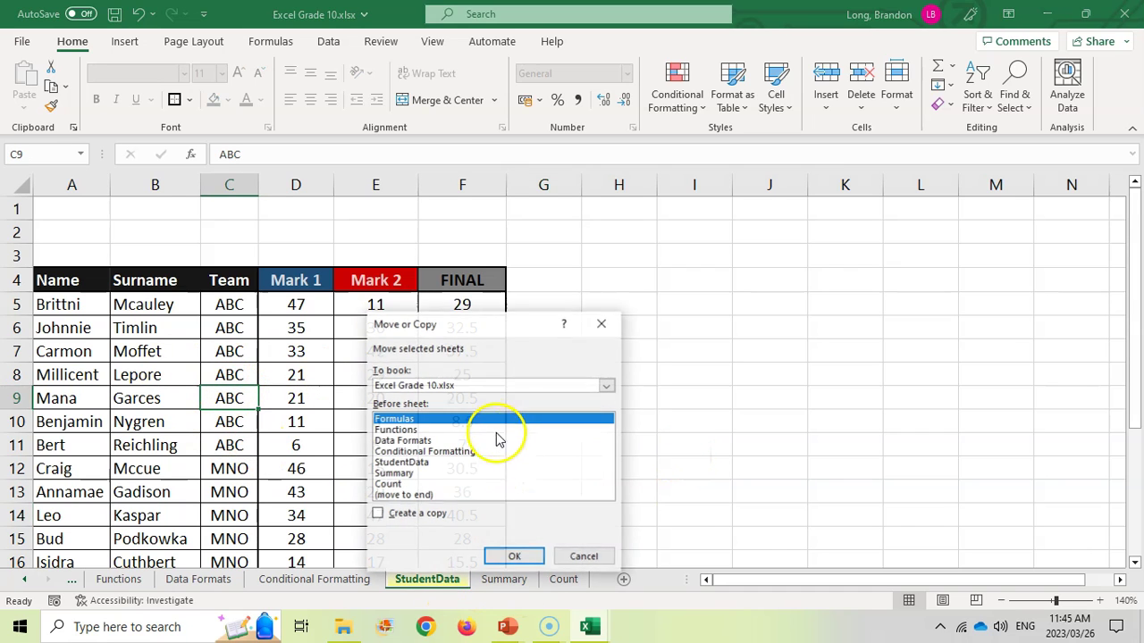
click(407, 473)
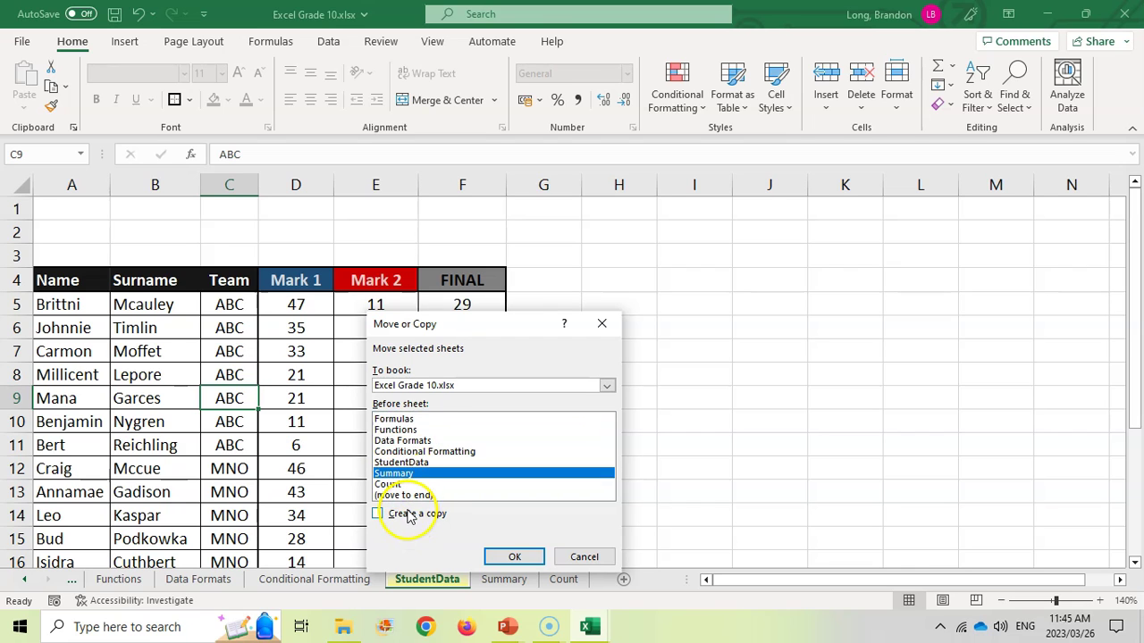
click(401, 513)
click(585, 555)
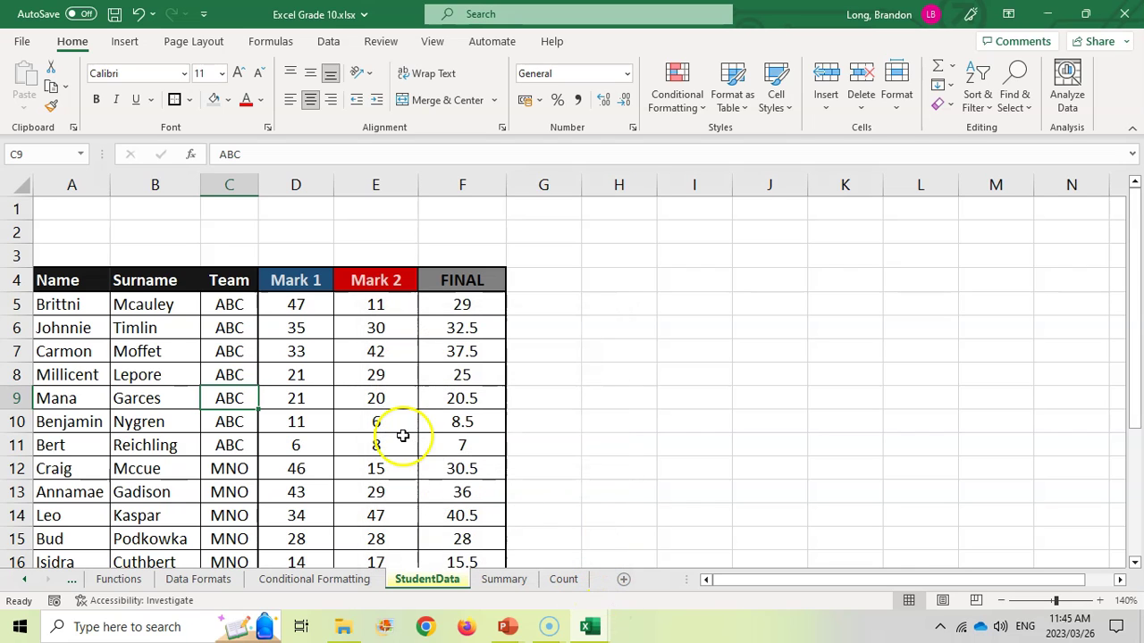
right_click(438, 579)
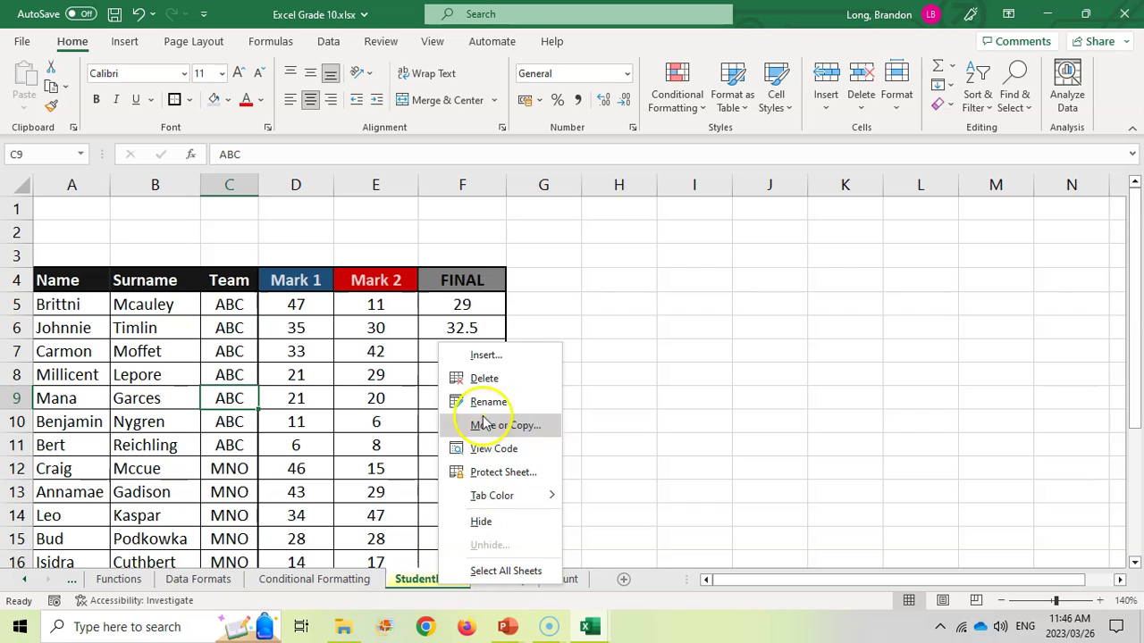
click(571, 325)
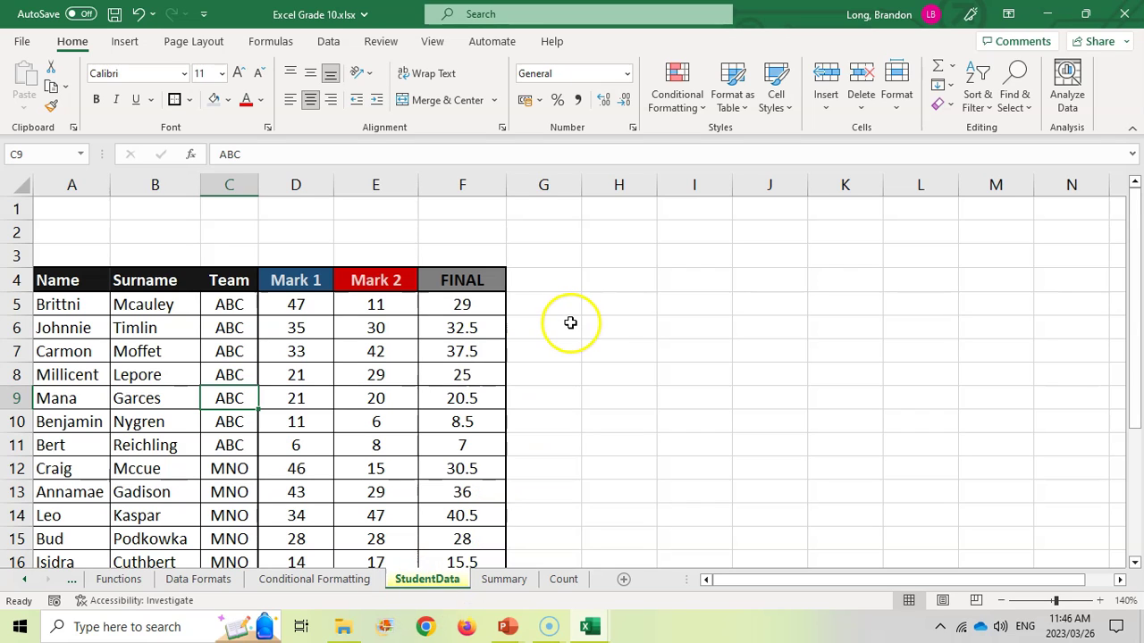
Compare the Summary sheet's table with the marks in the FINAL column of the StudentData sheet.
click(497, 585)
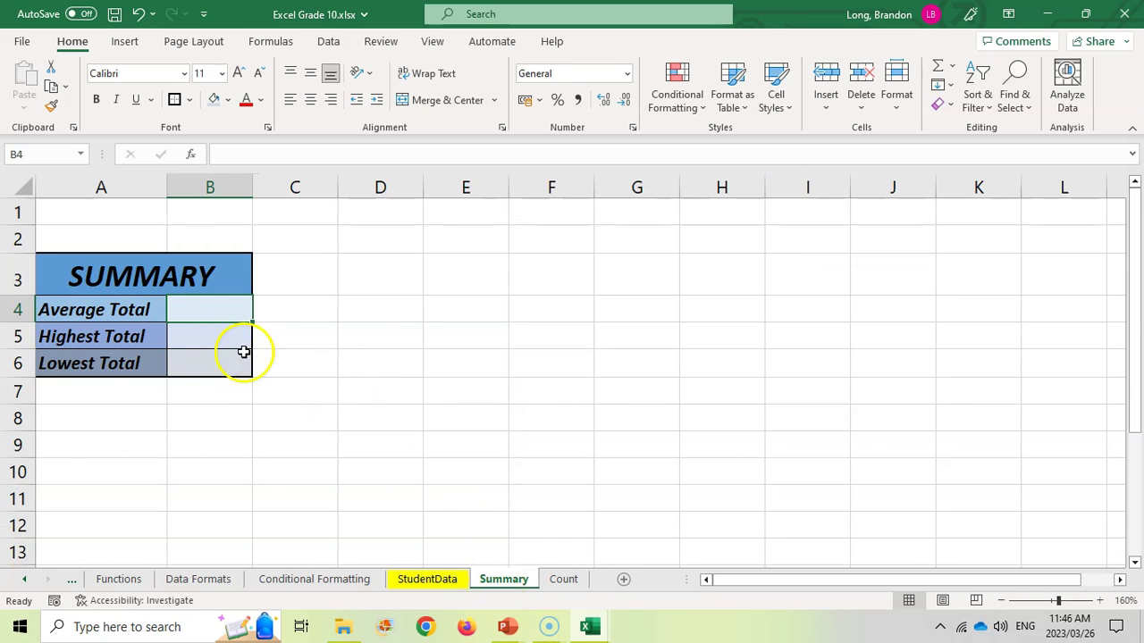
click(411, 580)
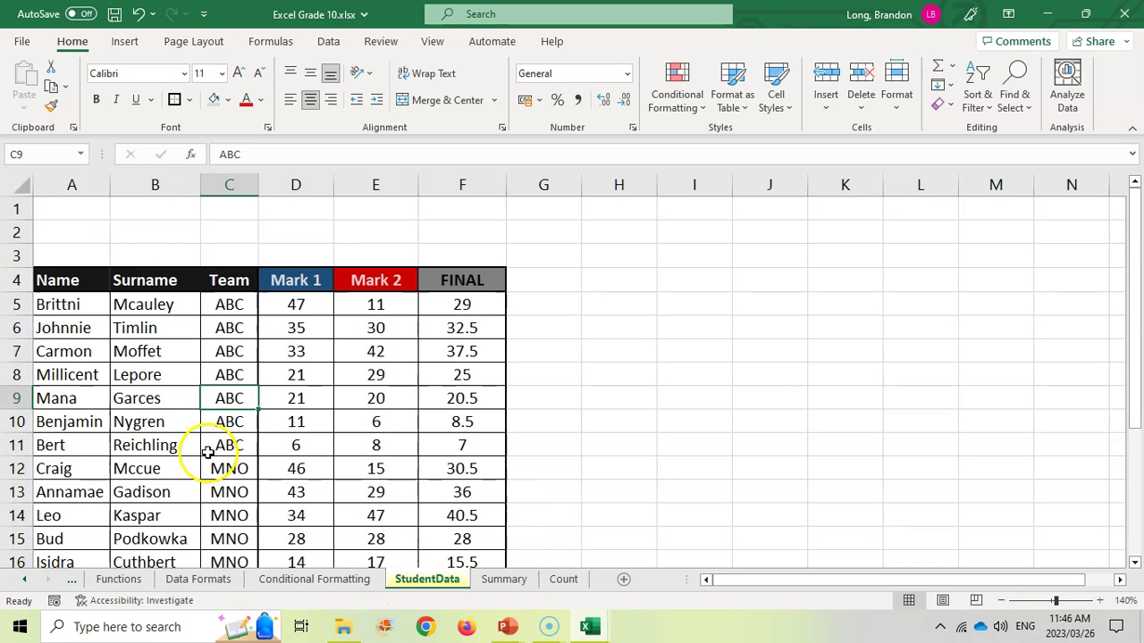
click(504, 581)
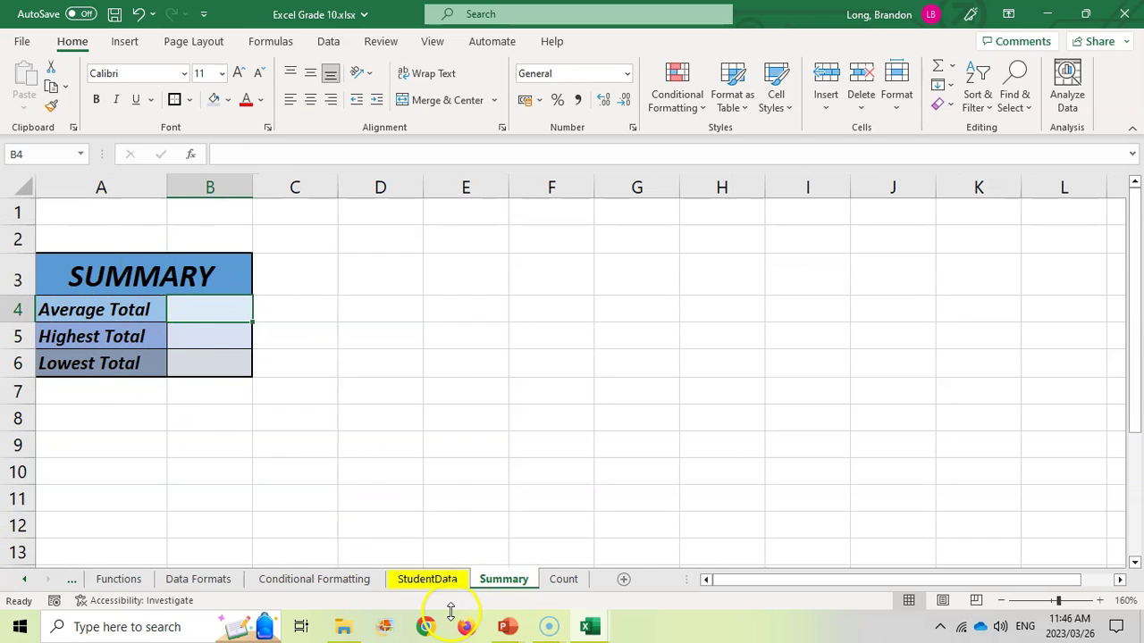
click(423, 580)
drag(462, 302, 462, 562)
scroll(462, 541, up, 2)
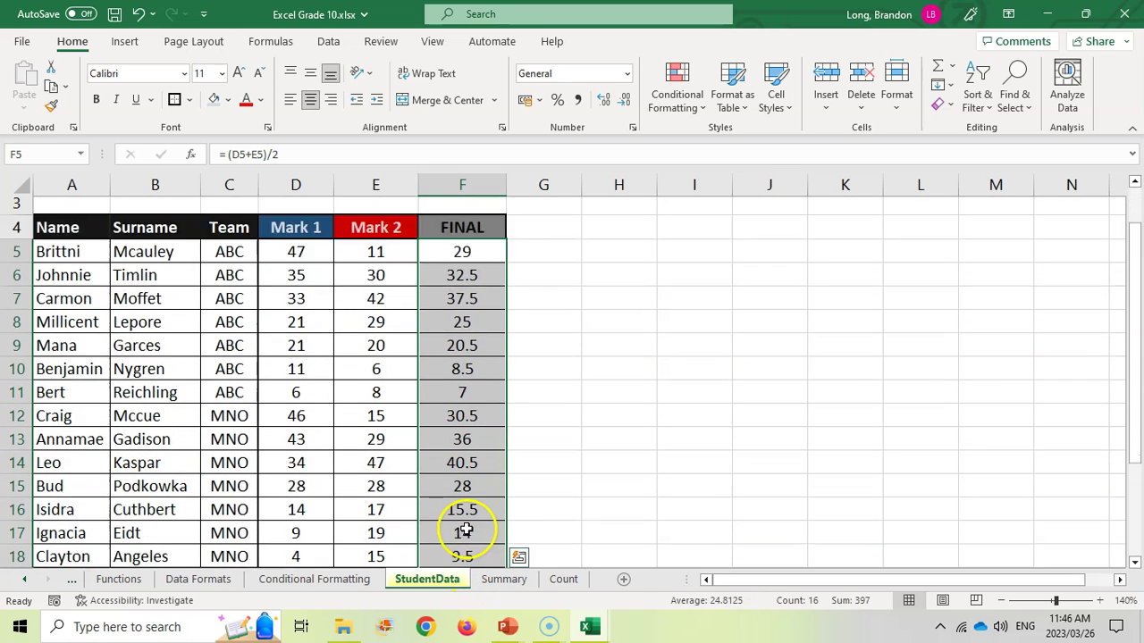
Calculate the Average Total in B4 of the Summary sheet with =AVERAGE(StudentData!F5:F24).
click(504, 579)
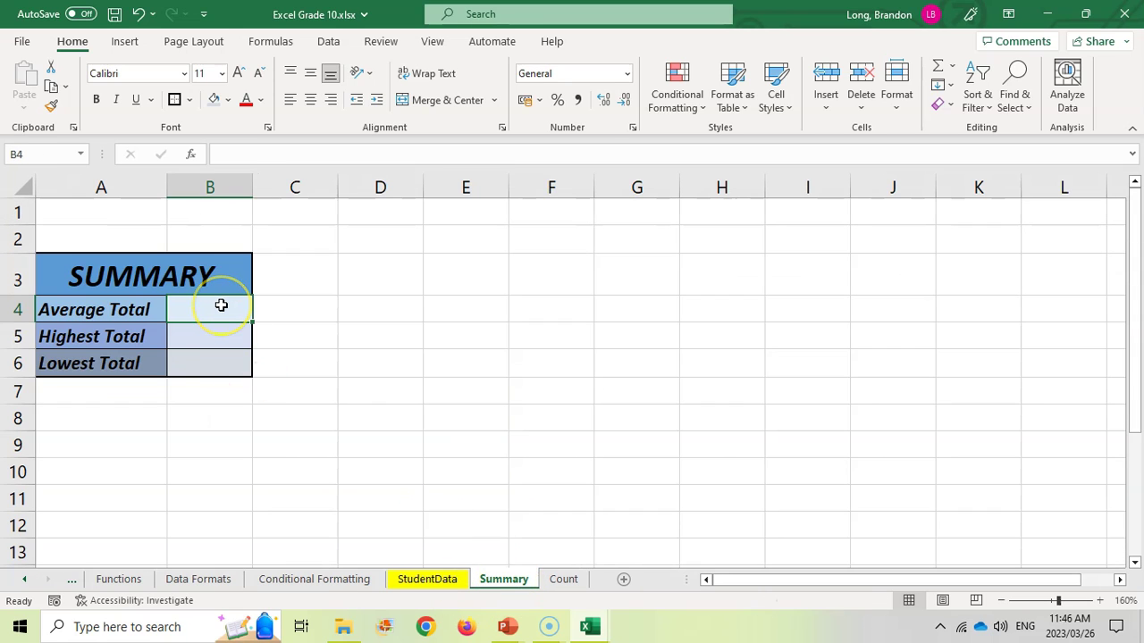
text(=average()
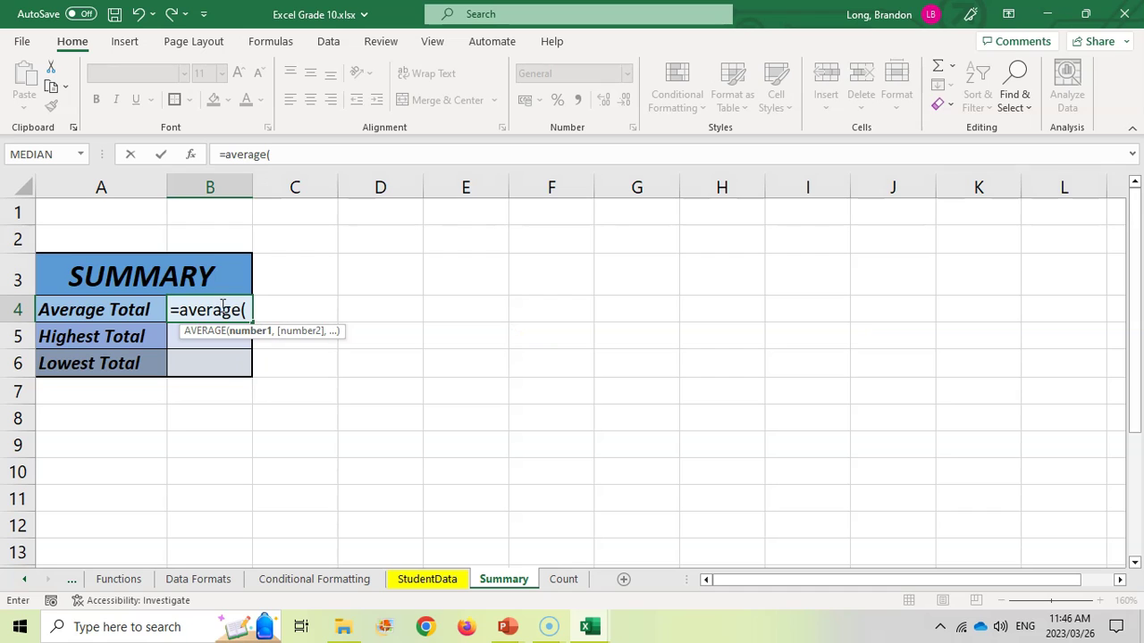
click(427, 578)
drag(462, 304, 468, 547)
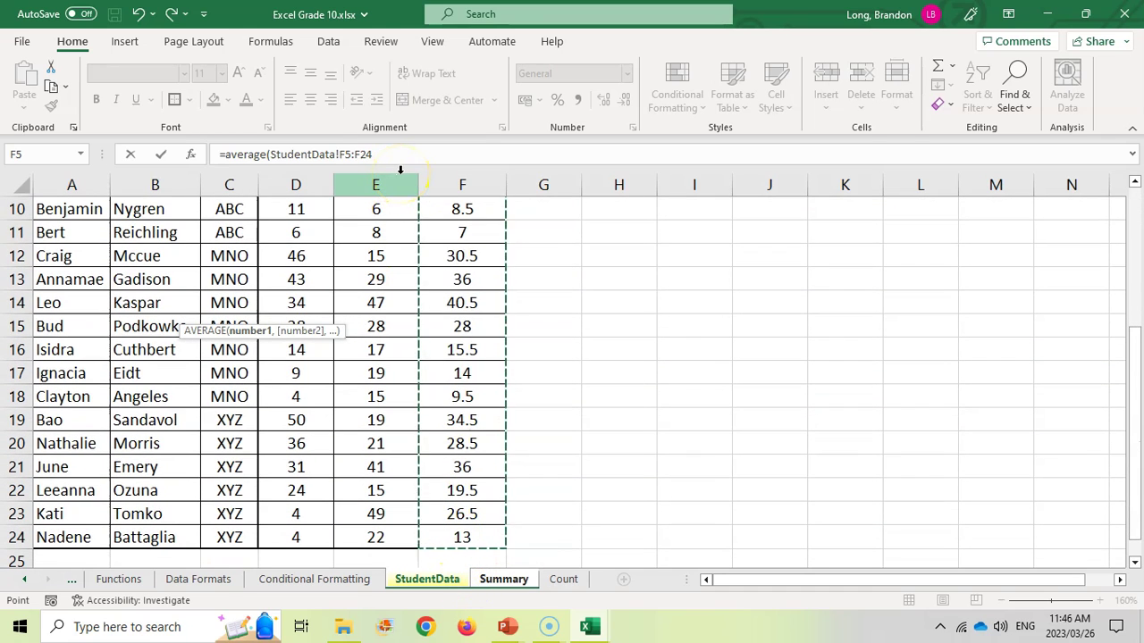
text())
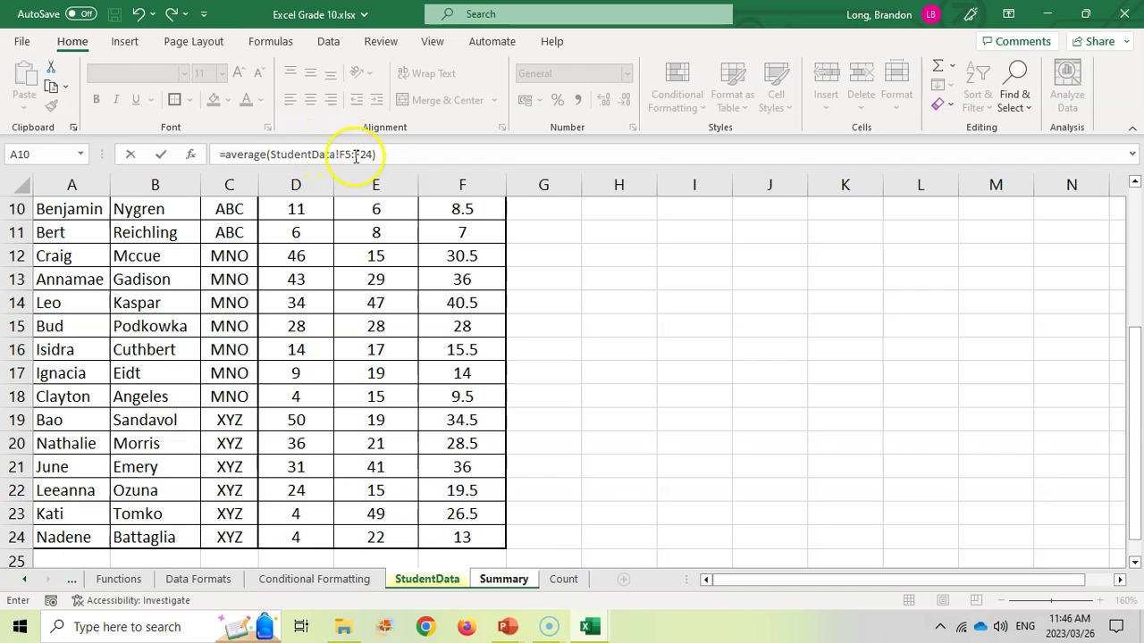
key(BackSpace)
text(F)
key(Return)
click(218, 307)
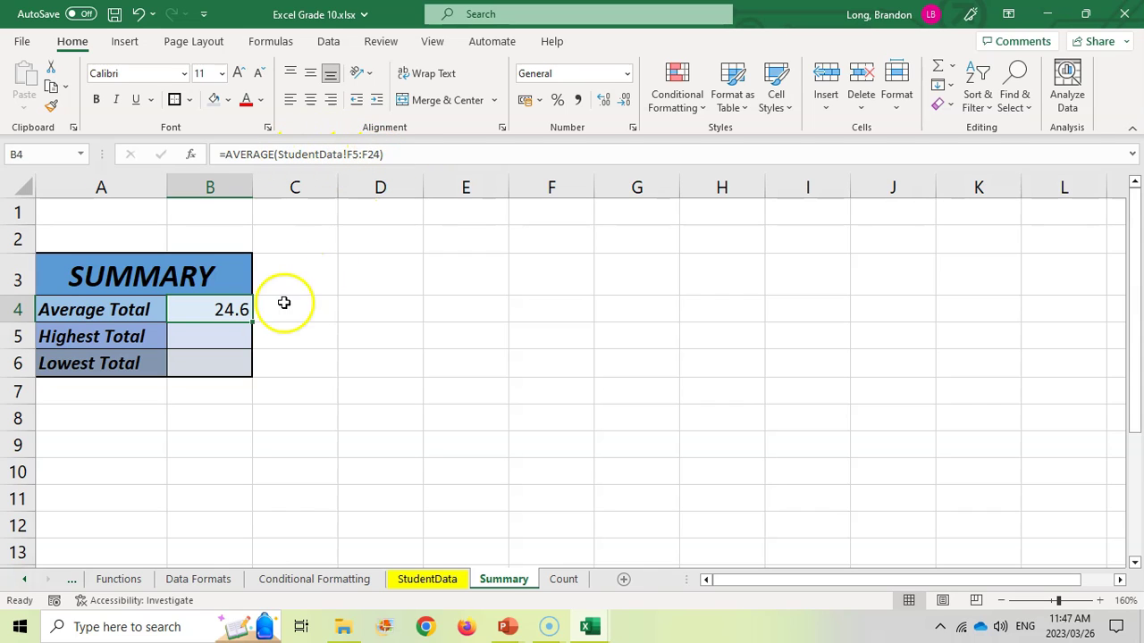
Calculate the average of the FINAL marks F5:F24 in cell F26 of the StudentData sheet.
click(427, 579)
scroll(464, 375, down, 4)
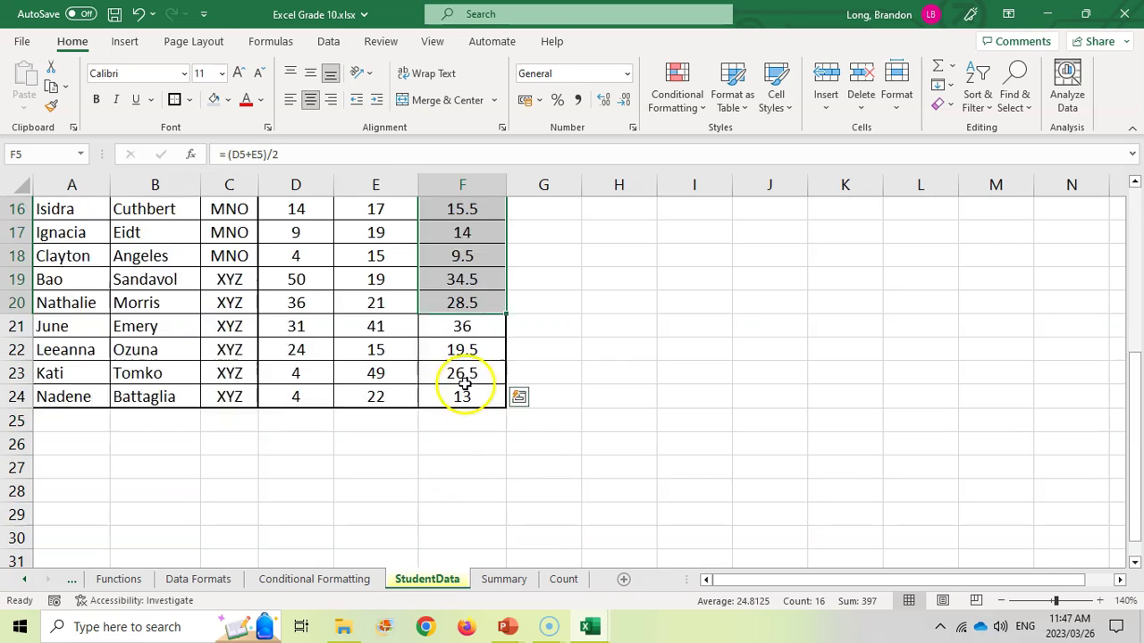
click(473, 296)
text(=average()
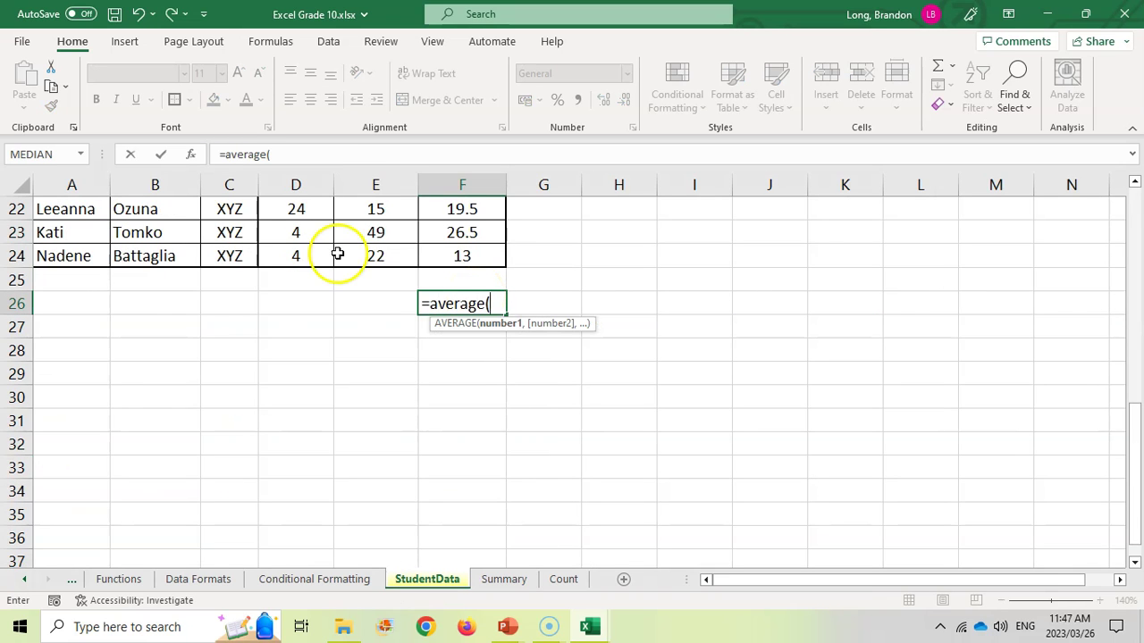
mouse_move(462, 255)
mouse_down()
mouse_move(462, 181)
mouse_move(475, 231)
mouse_move(459, 237)
mouse_up()
key(Return)
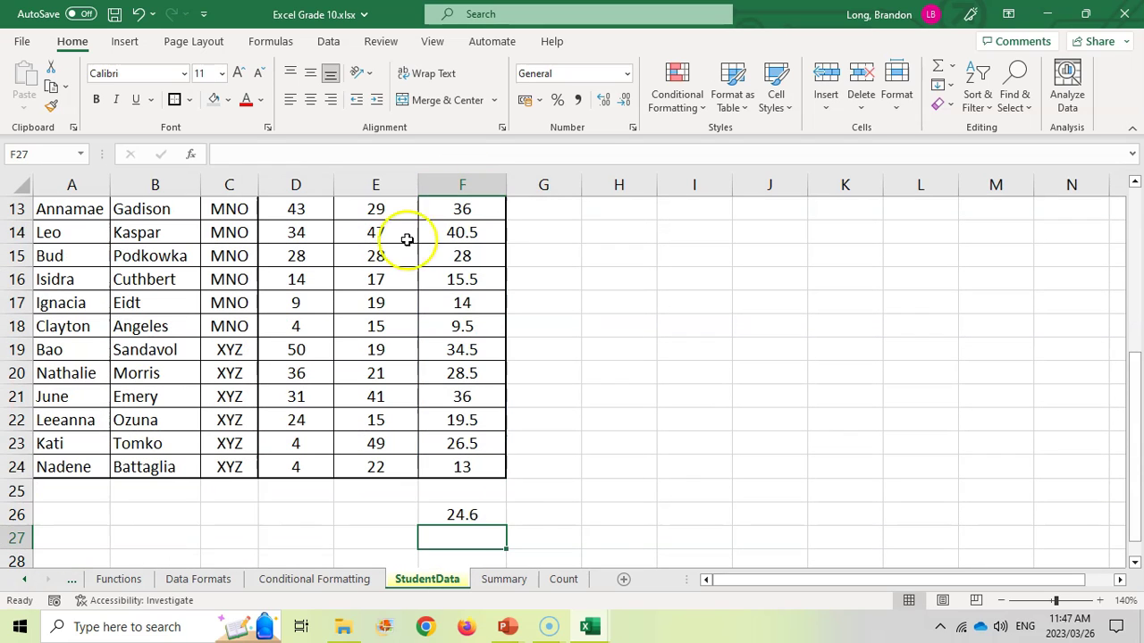
click(477, 513)
Try to calculate the Highest Total in B5 of the Summary sheet with =MAX(Summary!F5:F24).
click(503, 579)
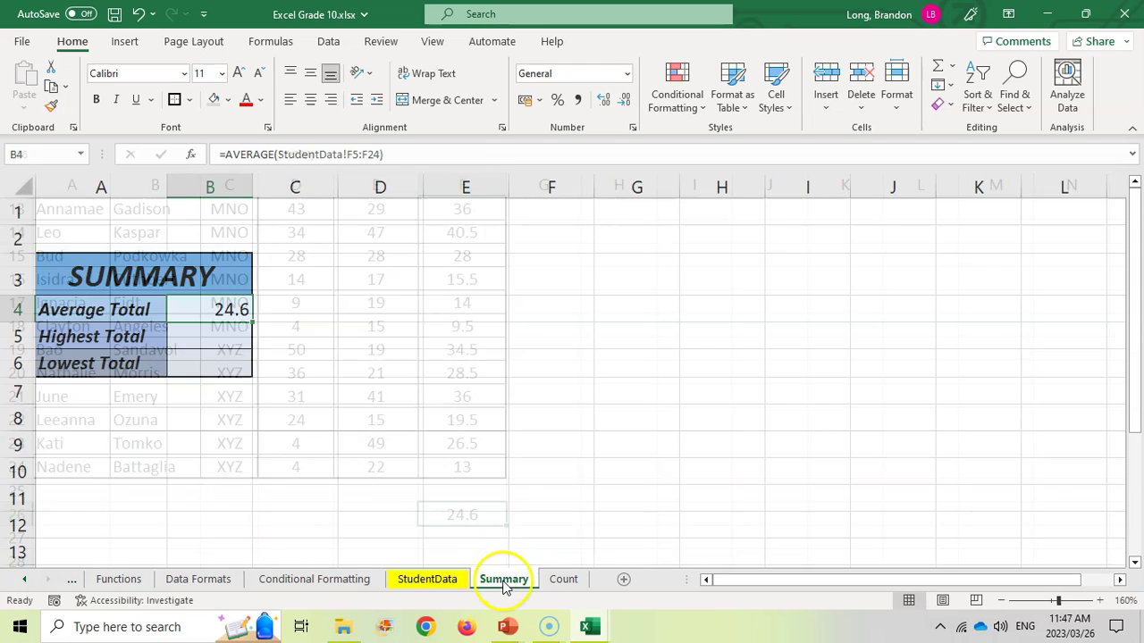
click(245, 336)
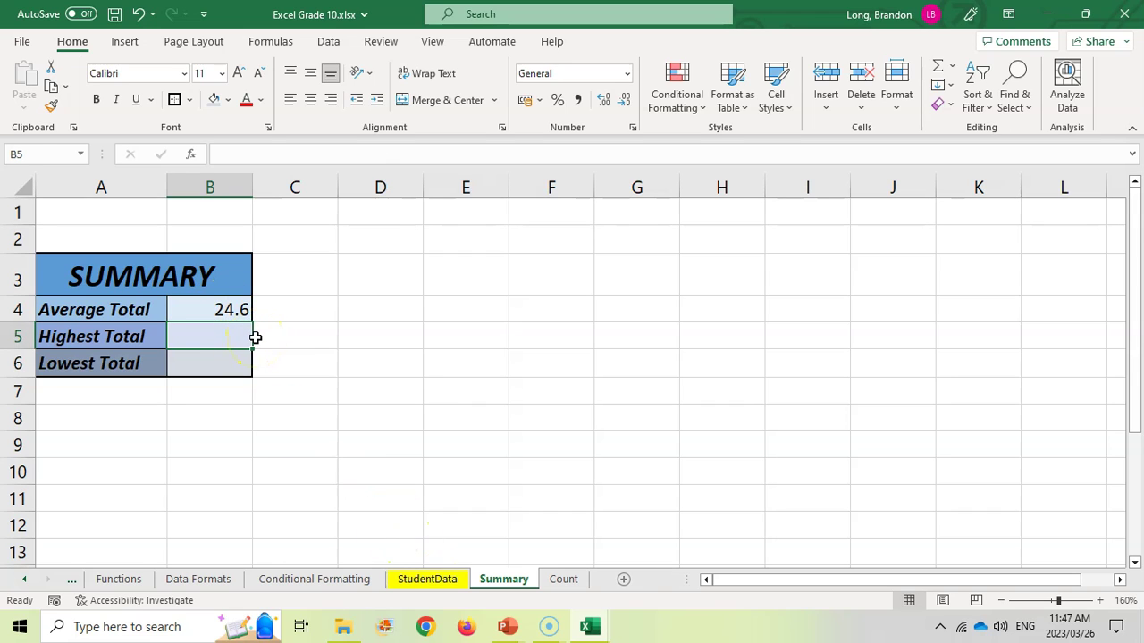
text(=max()
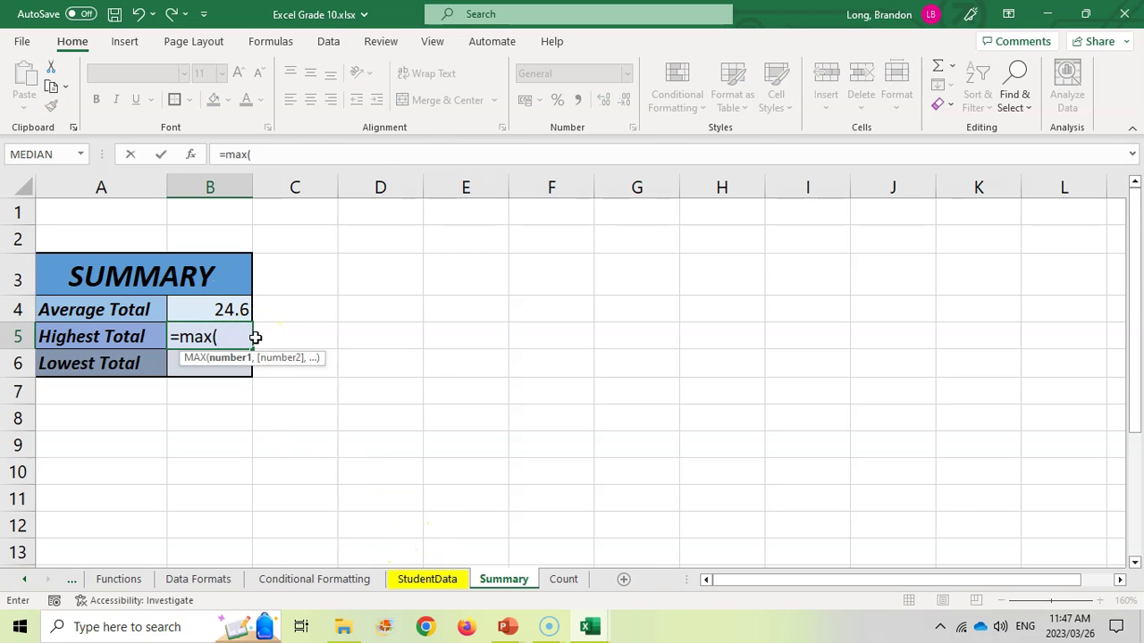
click(427, 579)
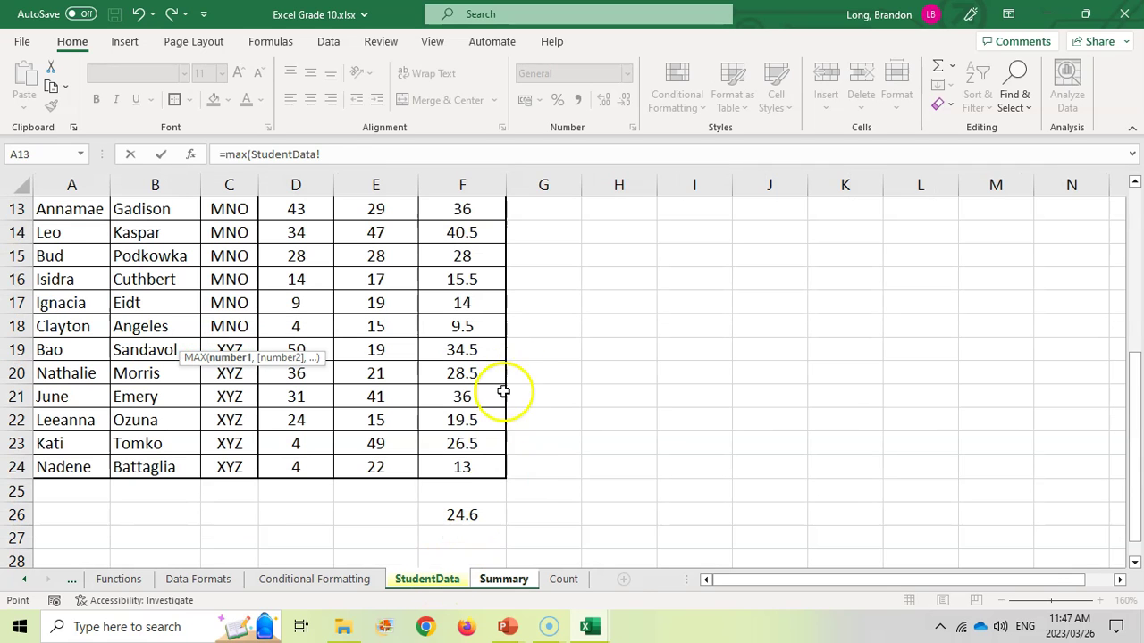
drag(464, 466, 462, 259)
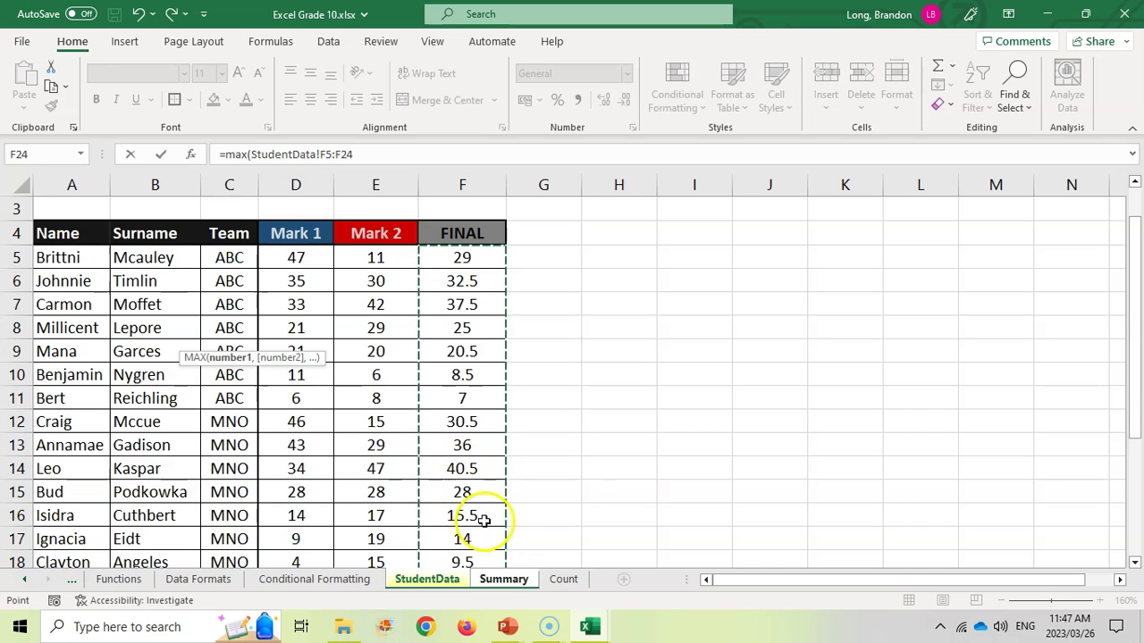
click(505, 581)
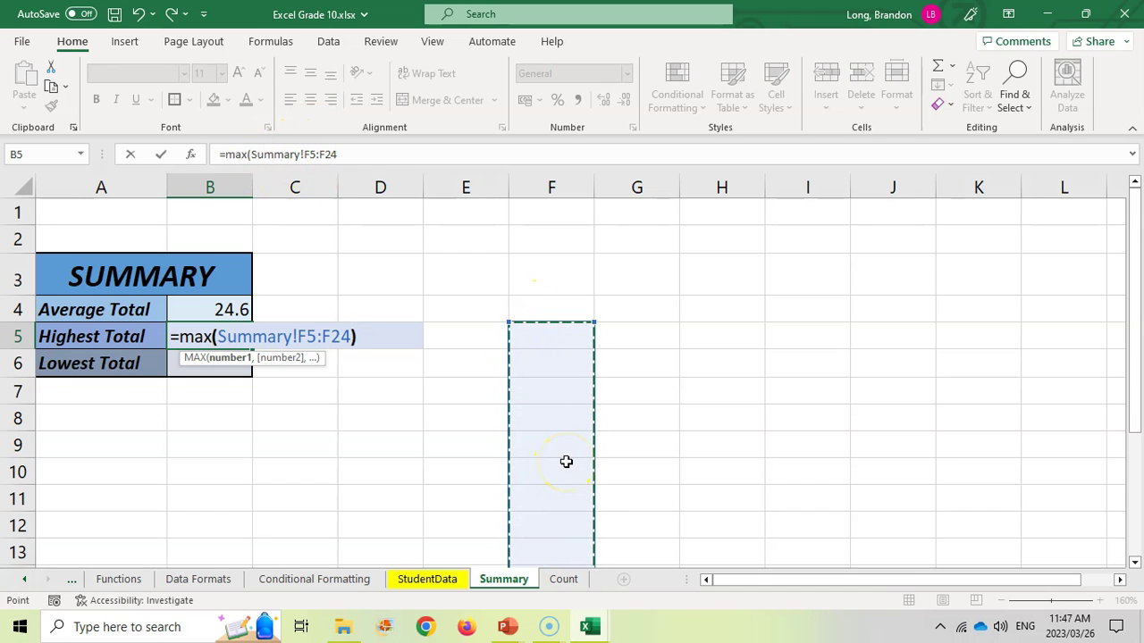
text())
key(Return)
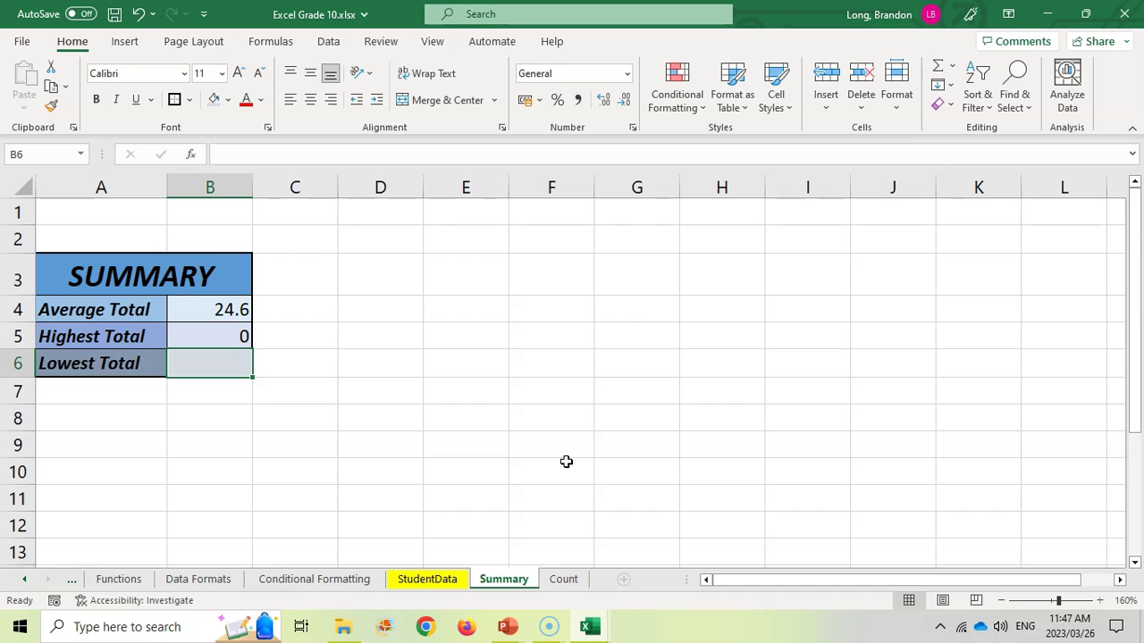
Replace the Highest Total formula in B5 with =MAX(StudentData!F5:F24).
click(192, 332)
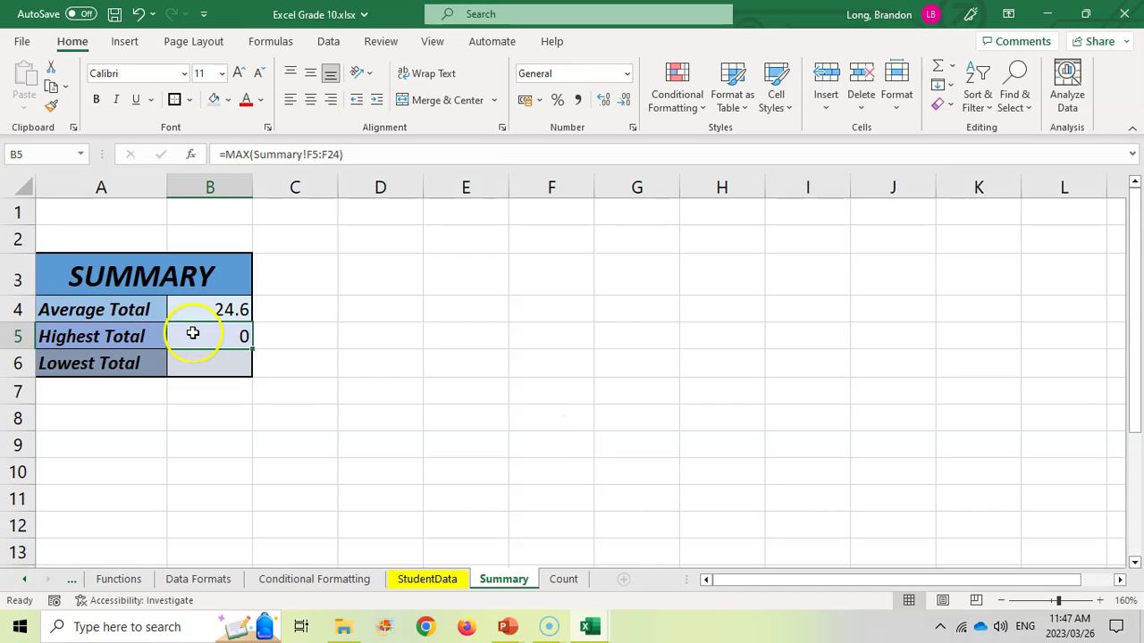
text(=)
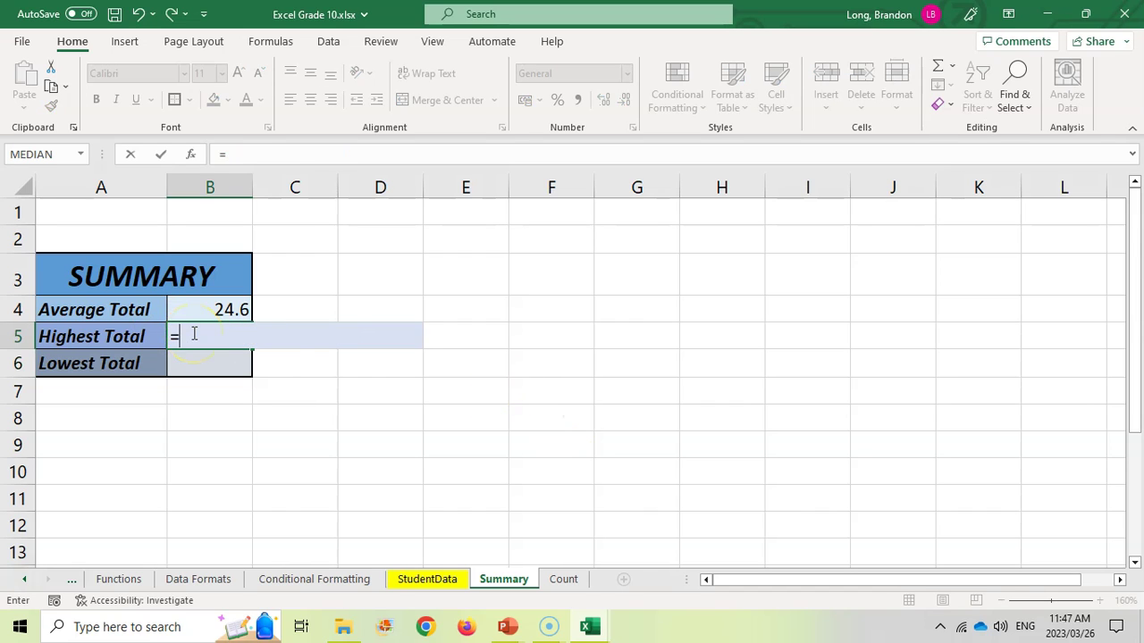
text(max()
click(427, 579)
drag(477, 259, 471, 523)
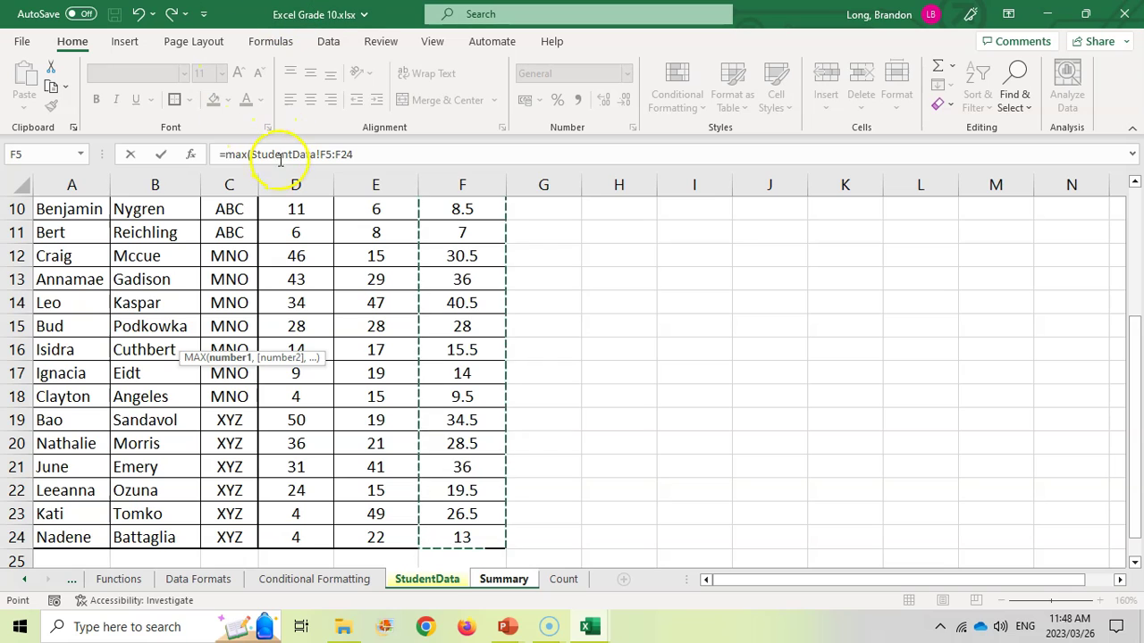
click(367, 154)
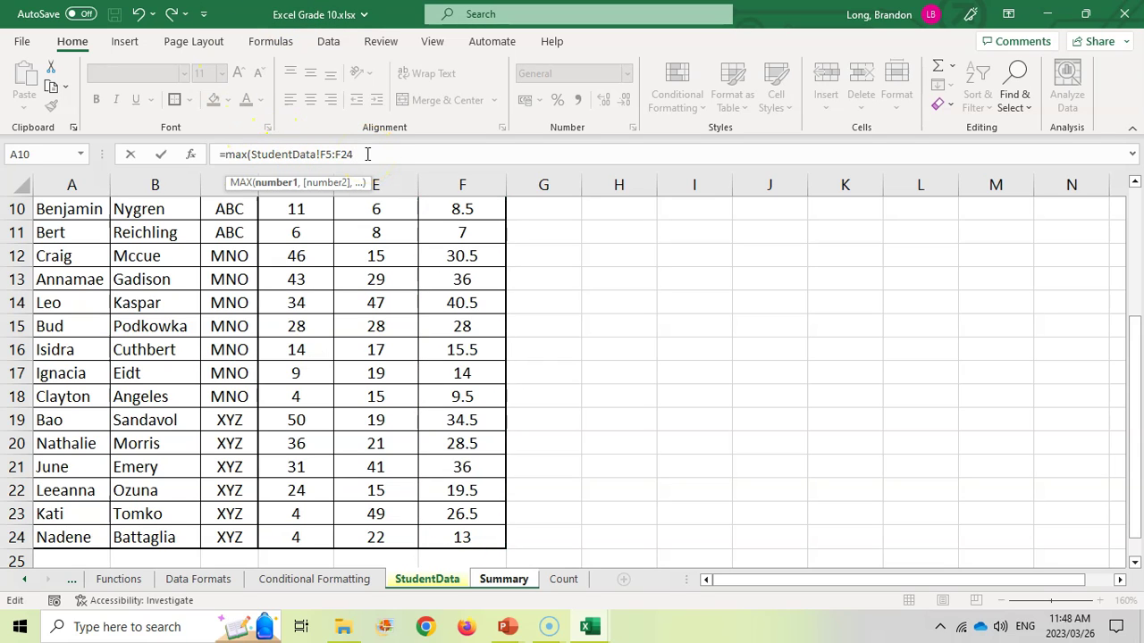
key(Return)
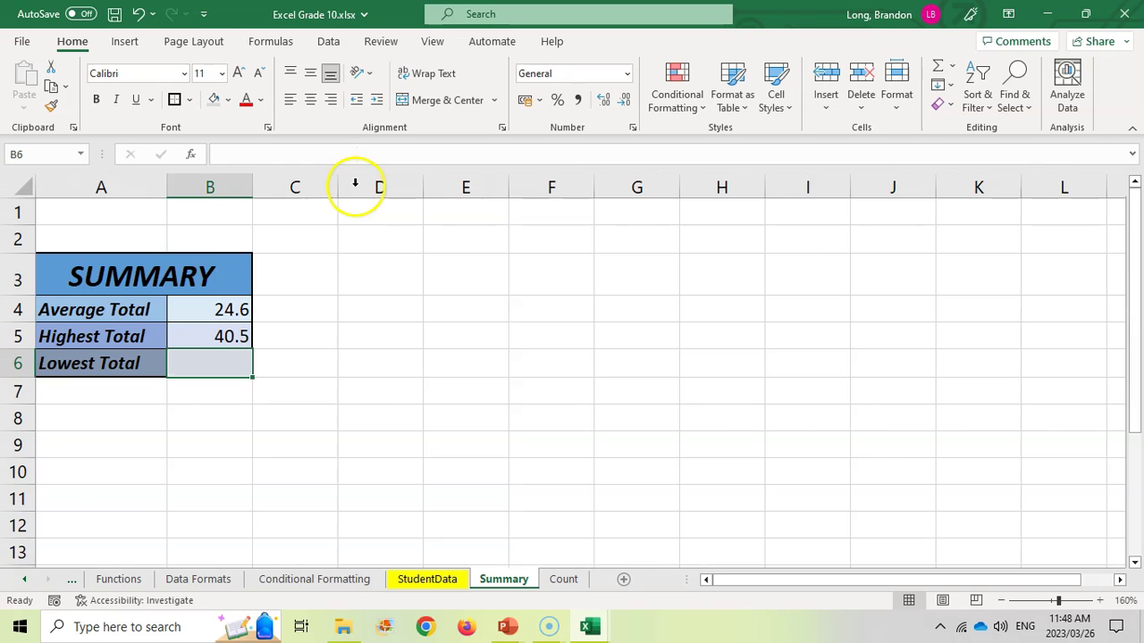
Calculate the Lowest Total in B6 with =MIN(StudentData!F5:F24), writing out the sheet reference directly.
double_click(223, 357)
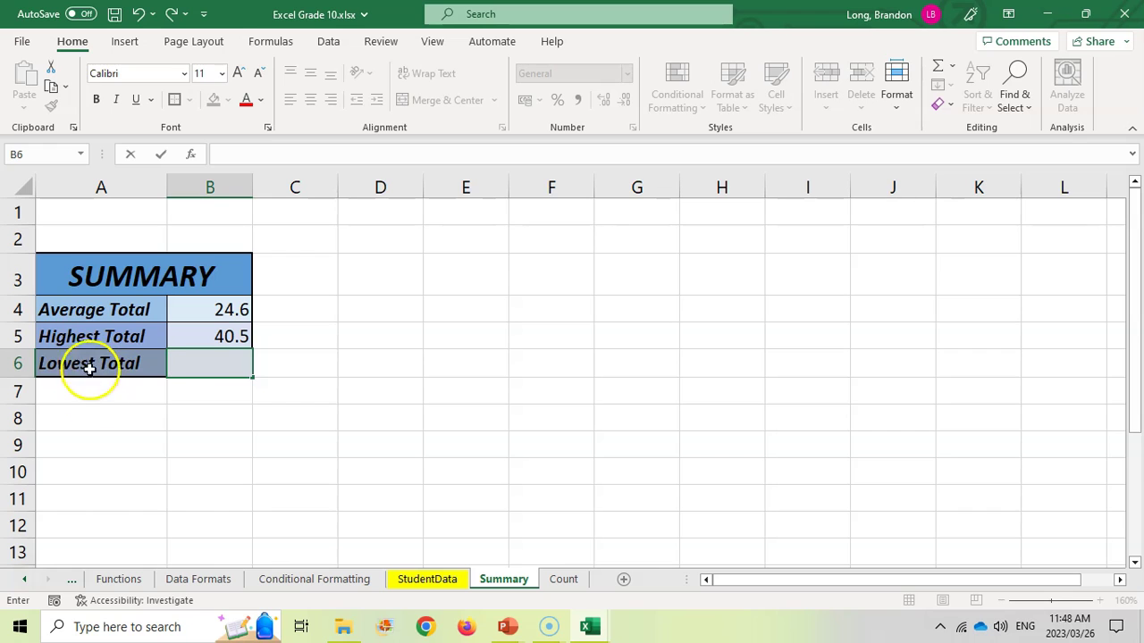
text(=min()
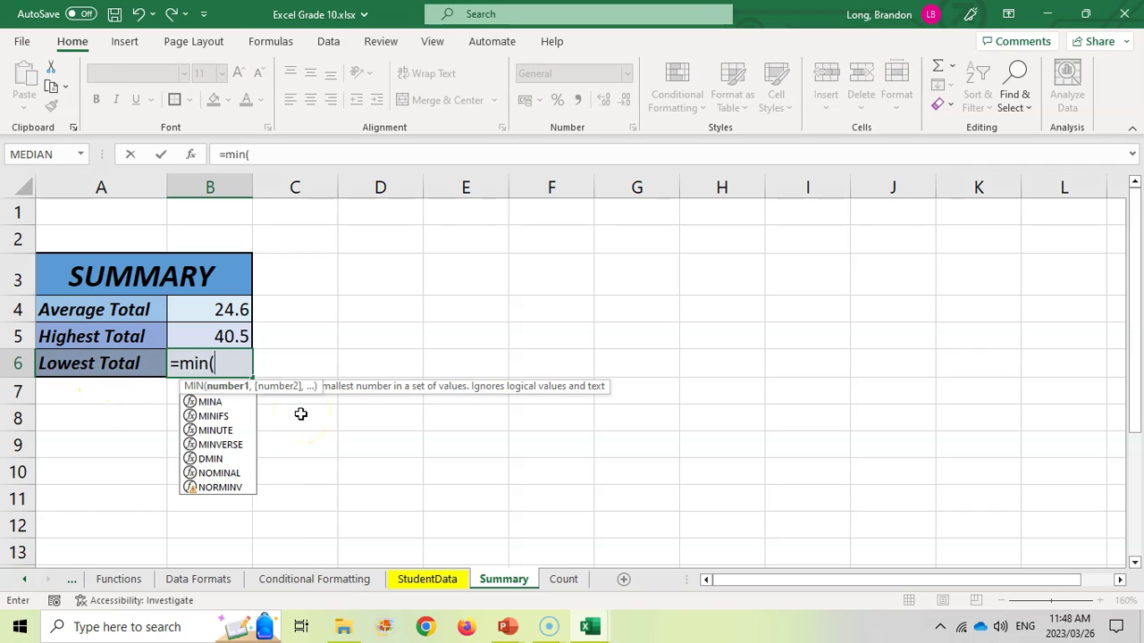
text(StudentData)
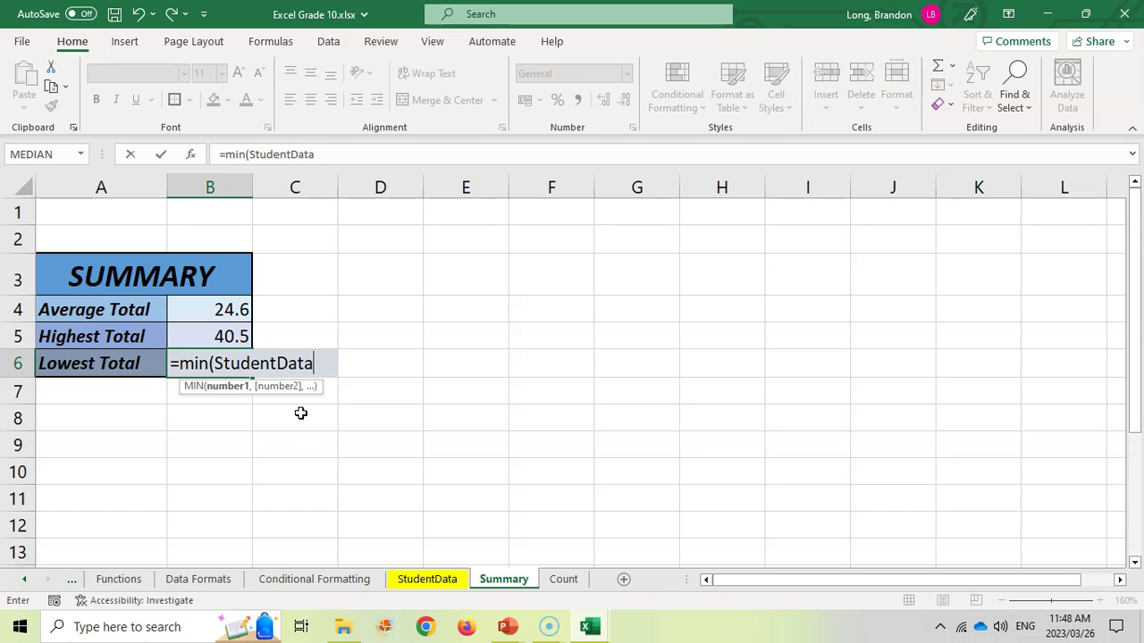
text(!F5)
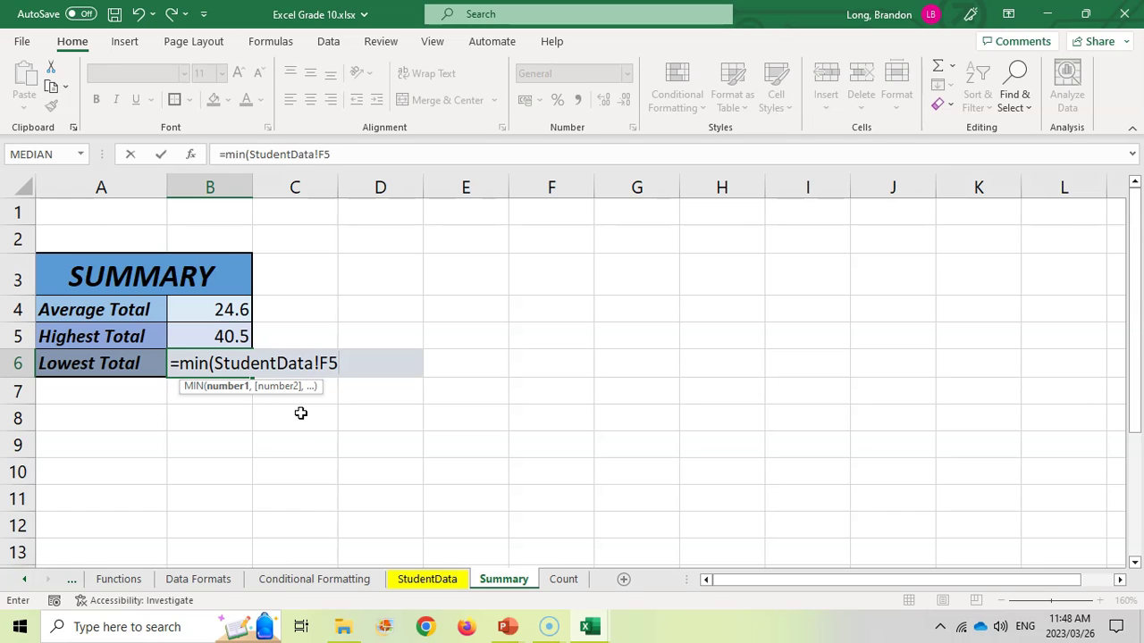
text(:f24)
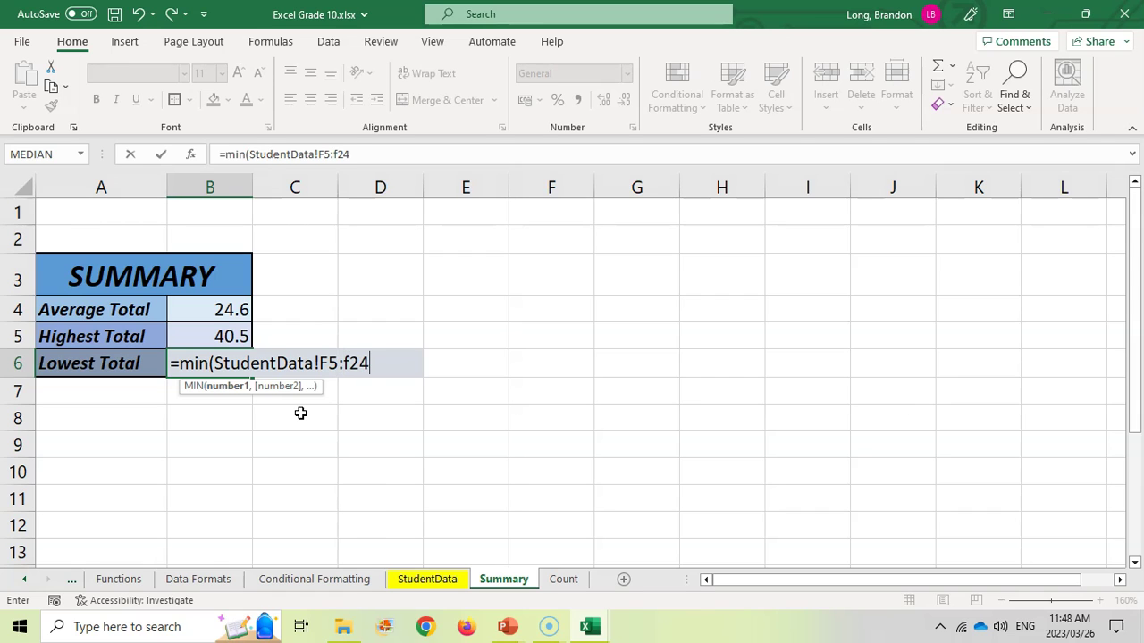
key(BackSpace)
key(BackSpace)
text(F24))
key(Return)
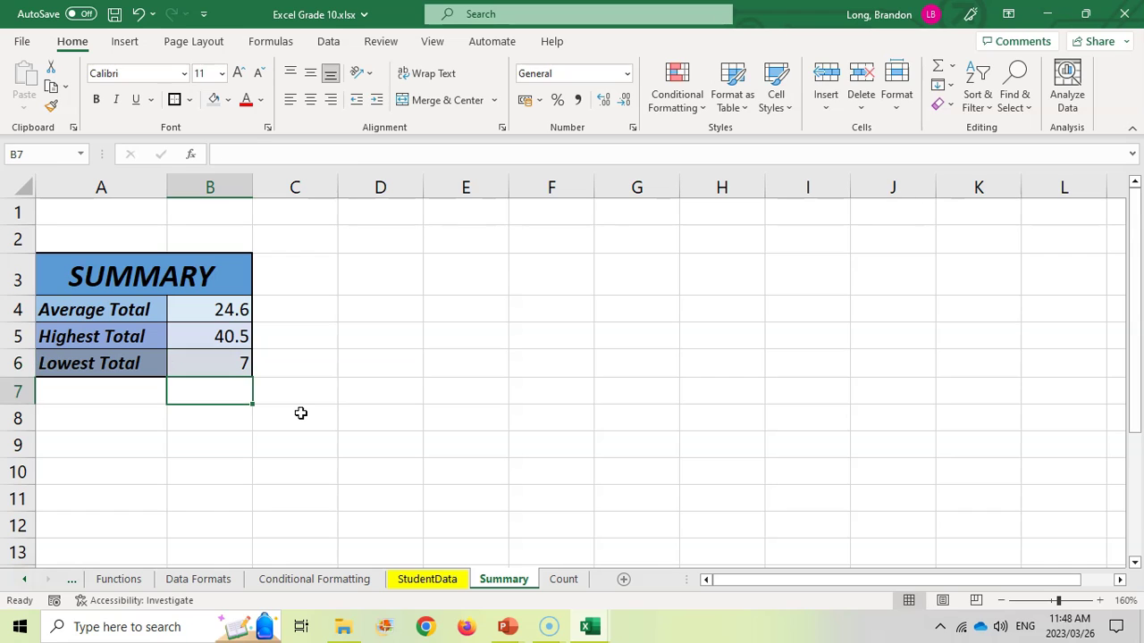
Review the StudentData sheet references in the average, highest and lowest total formulas in B4:B6.
key(Up)
key(Up)
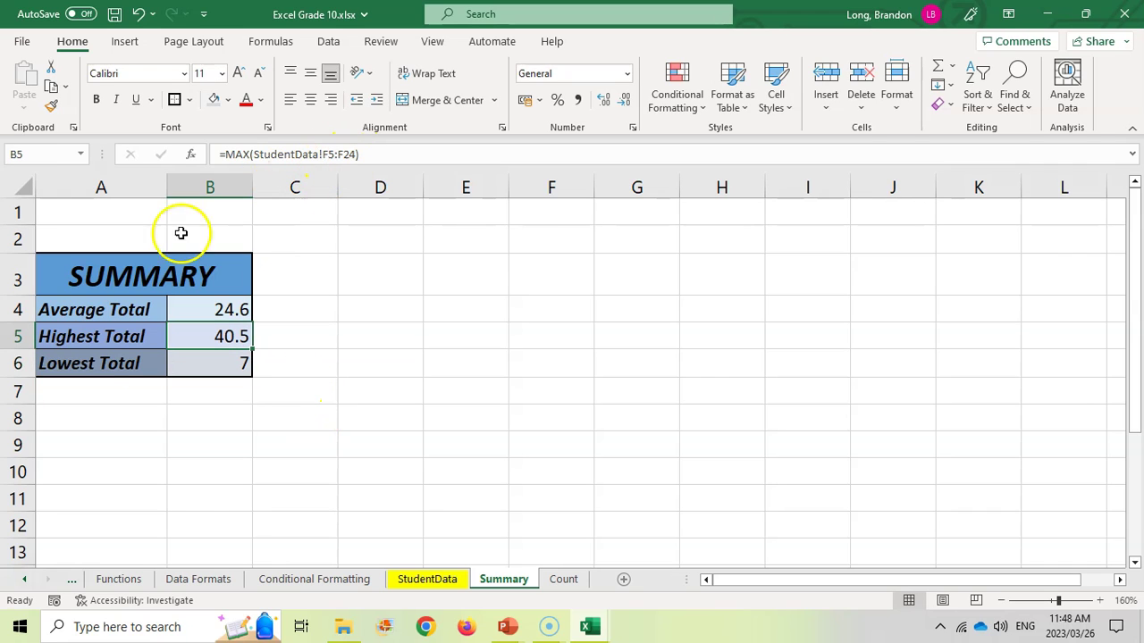
click(178, 309)
click(201, 370)
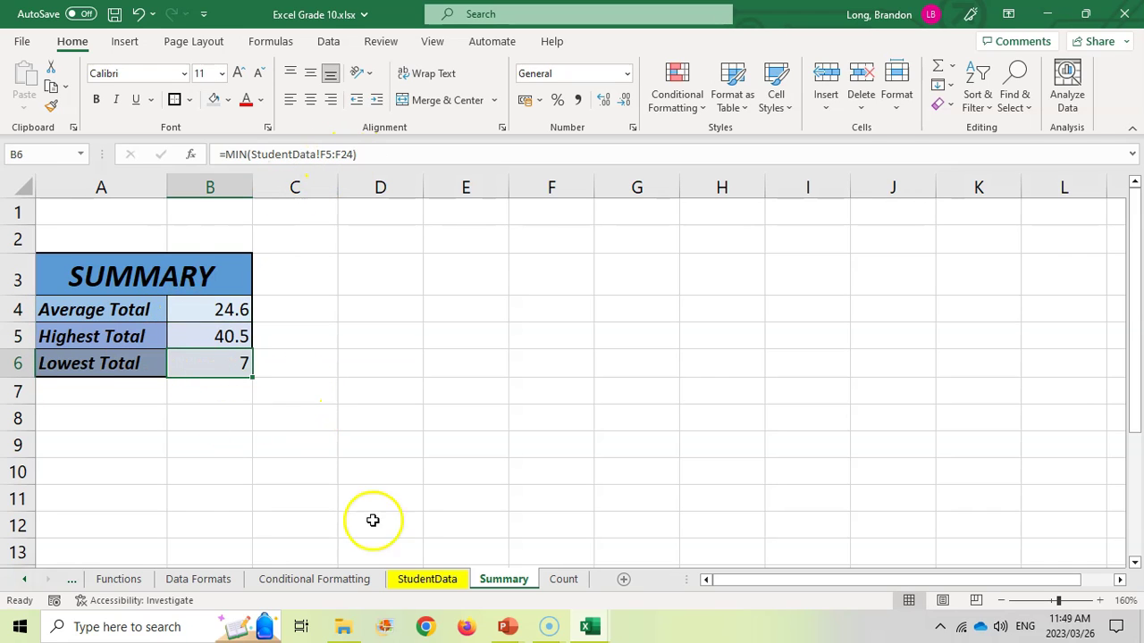
click(436, 582)
click(504, 579)
click(215, 310)
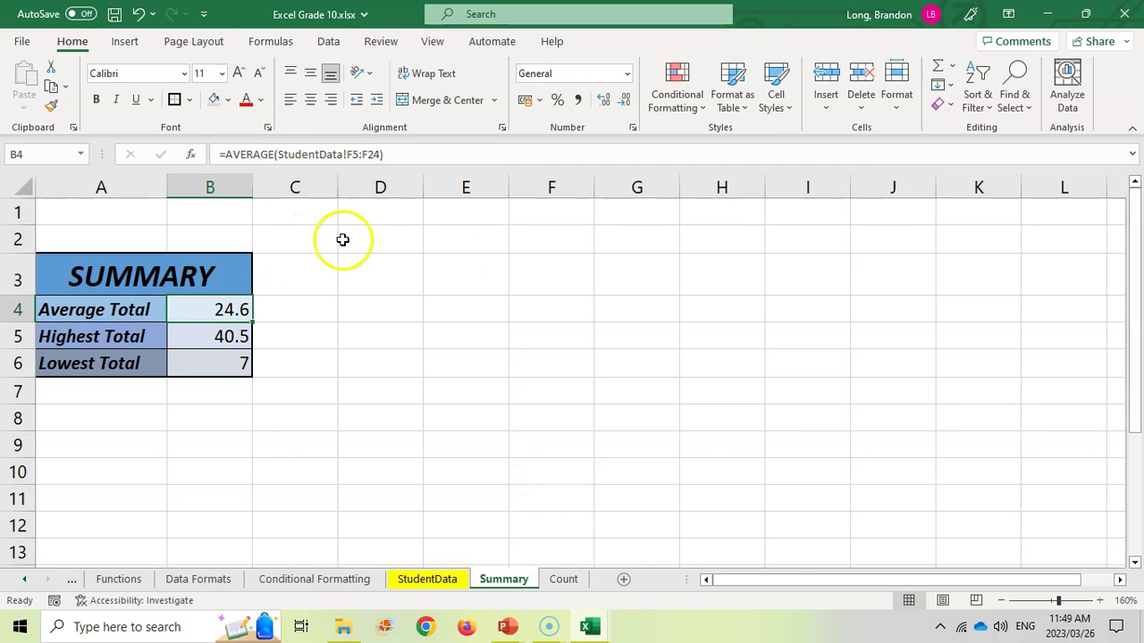
Rename the StudentData sheet as "Student Data", with a space between the words.
right_click(428, 581)
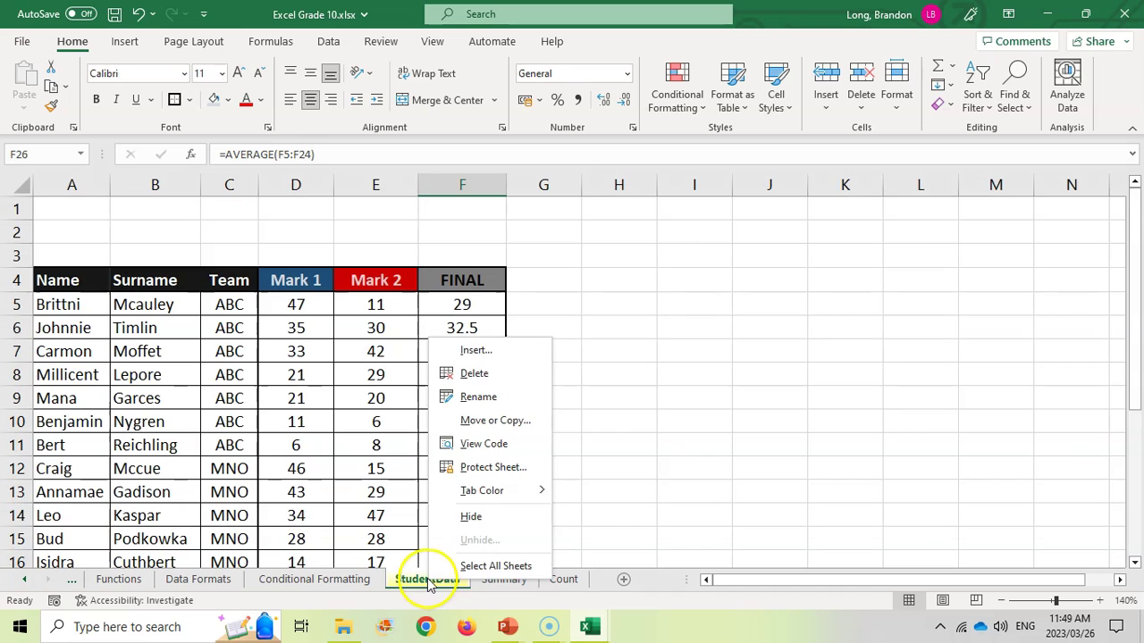
click(475, 398)
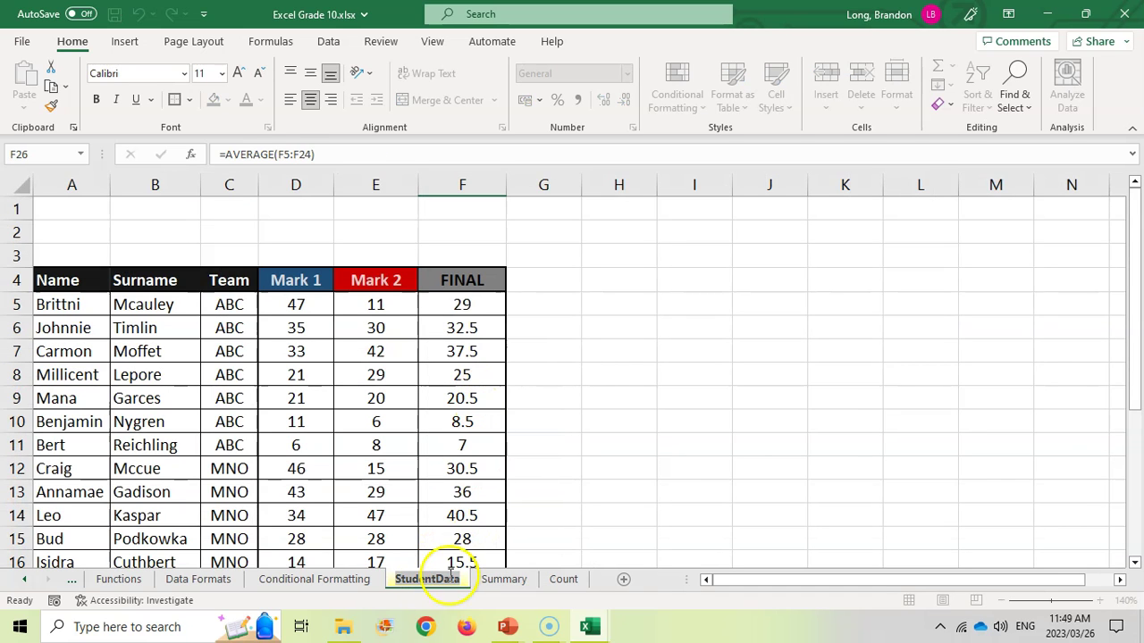
click(440, 577)
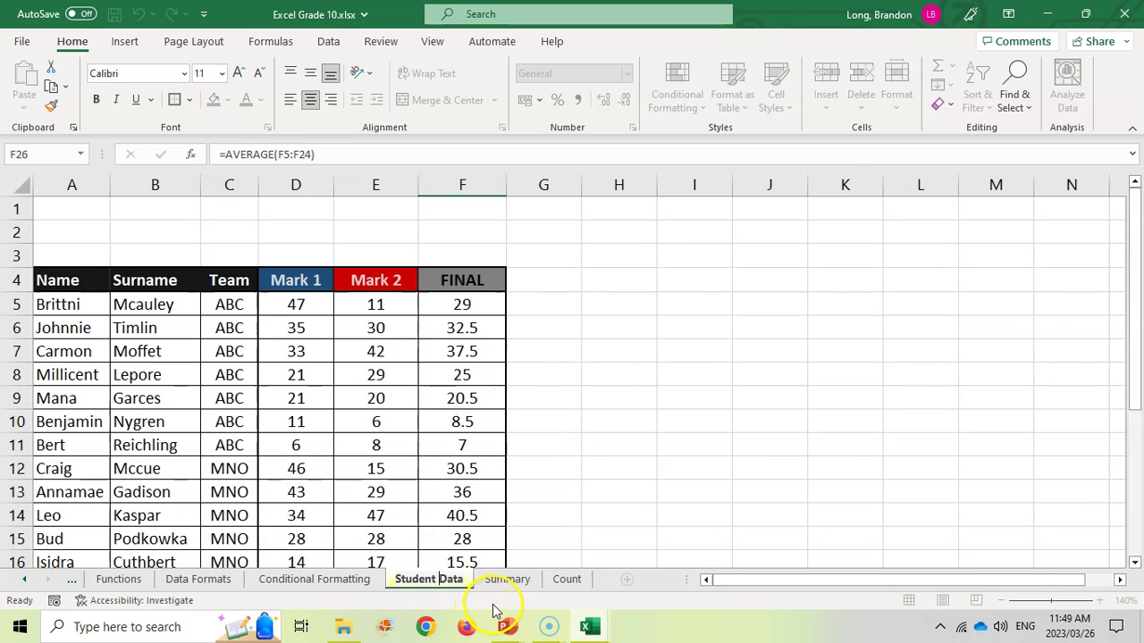
key(Return)
Examine how the Average Total and Highest Total formulas on the Summary sheet refer to the renamed sheet.
click(507, 579)
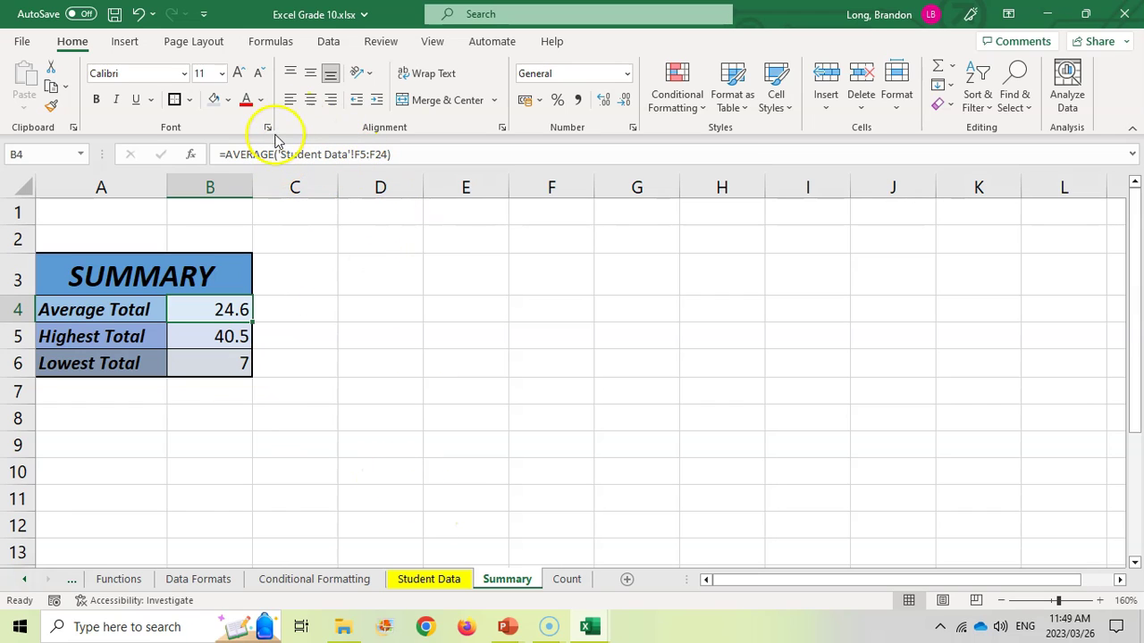
drag(281, 153, 342, 156)
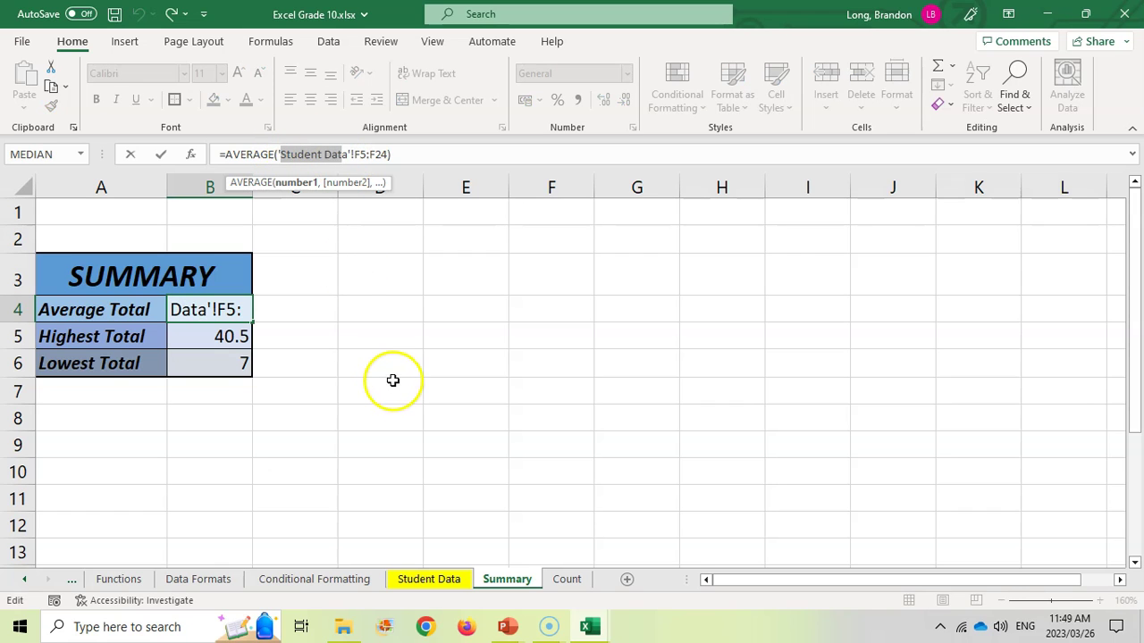
click(459, 313)
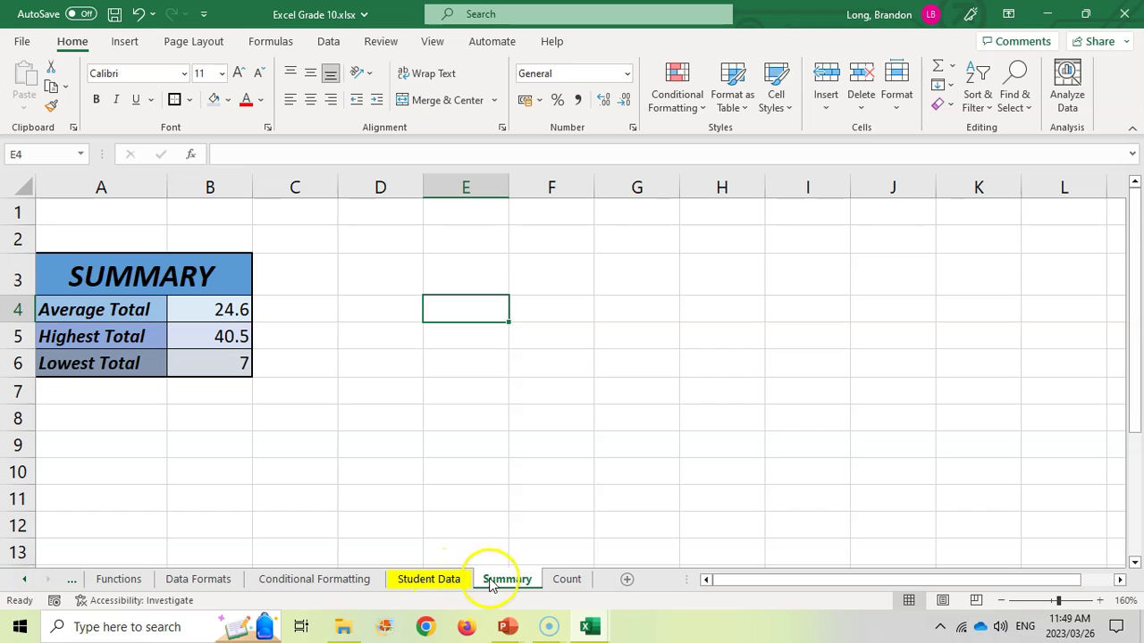
click(190, 330)
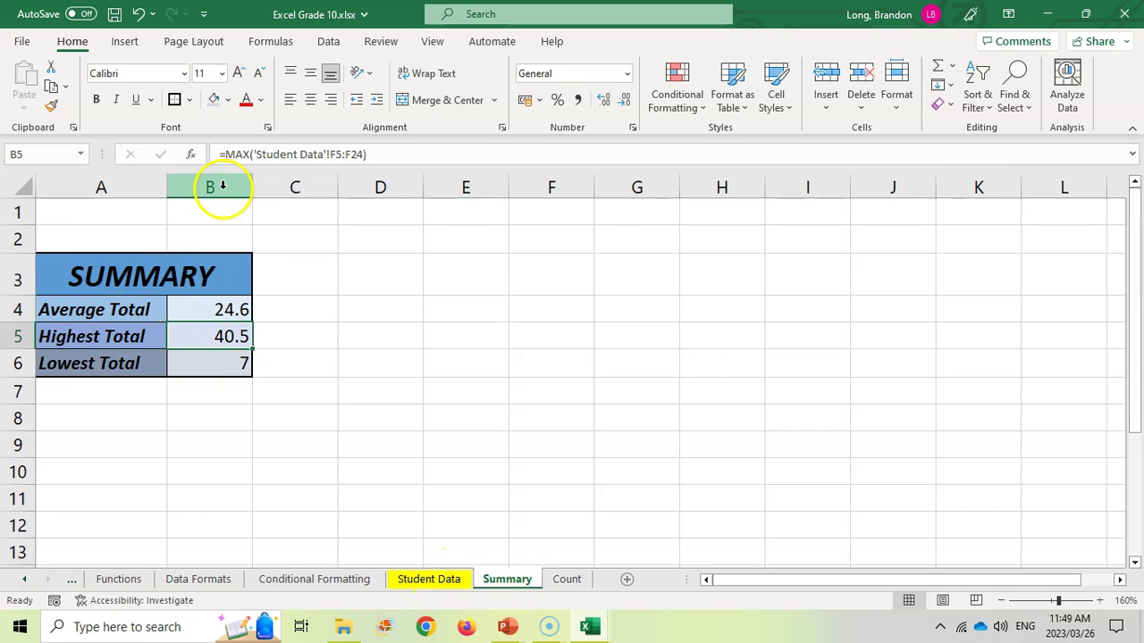